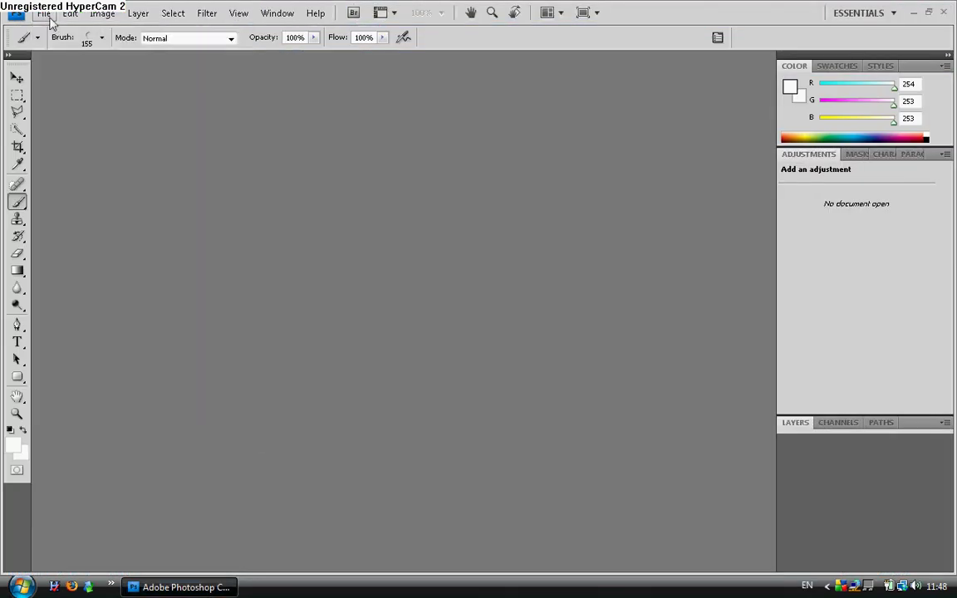
Step: Create a new white 1280 × 800 px, 72 ppi RGB document
click(43, 13)
click(51, 31)
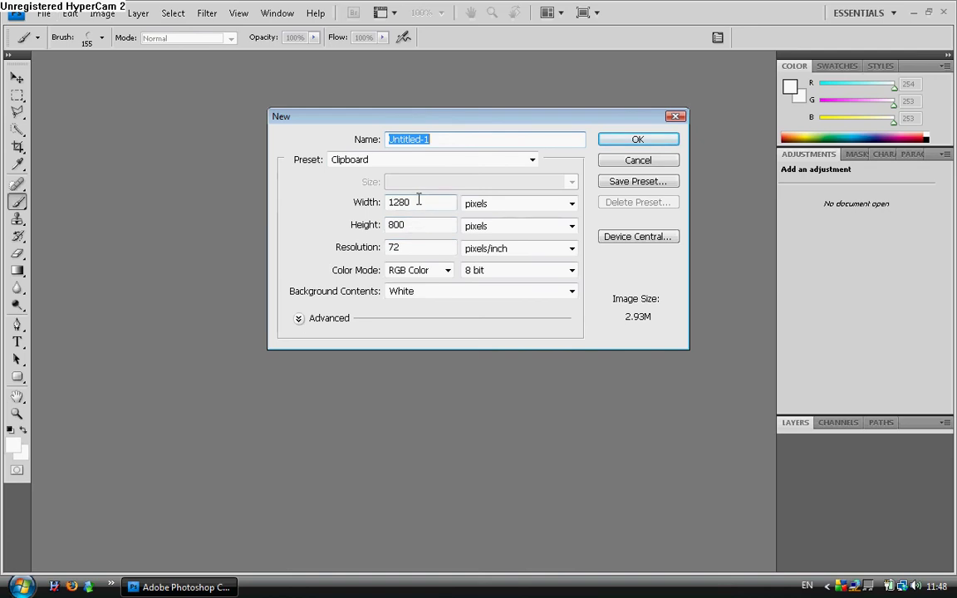
click(634, 139)
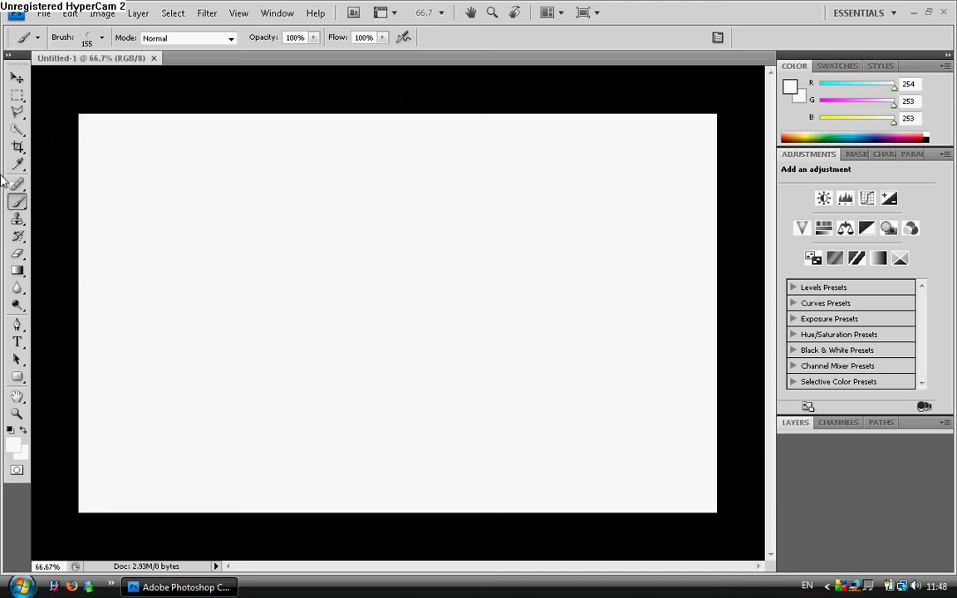
Step: Draw a rounded rectangle shape covering the whole canvas
key(v)
drag(16, 376, 50, 389)
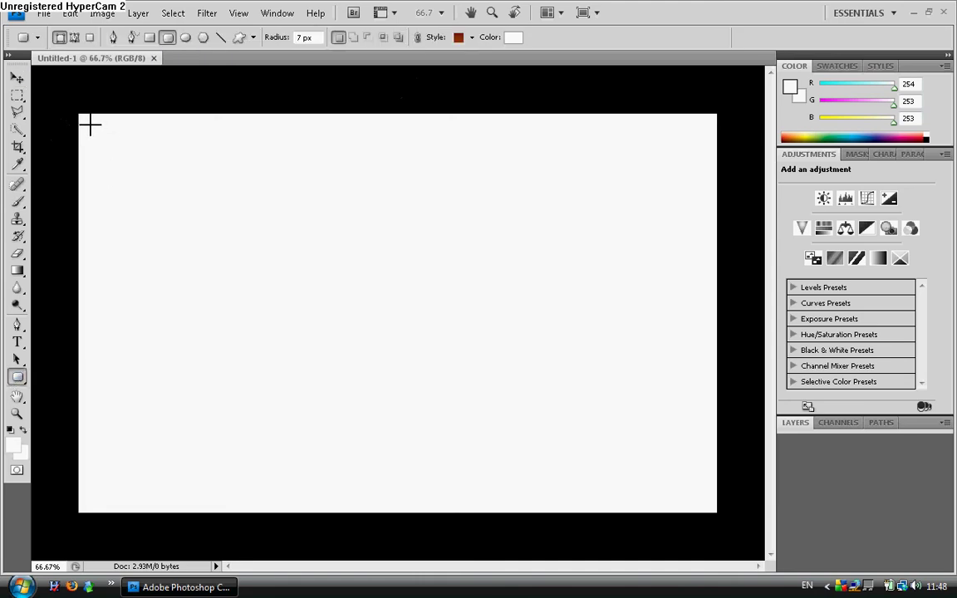
drag(83, 119, 711, 506)
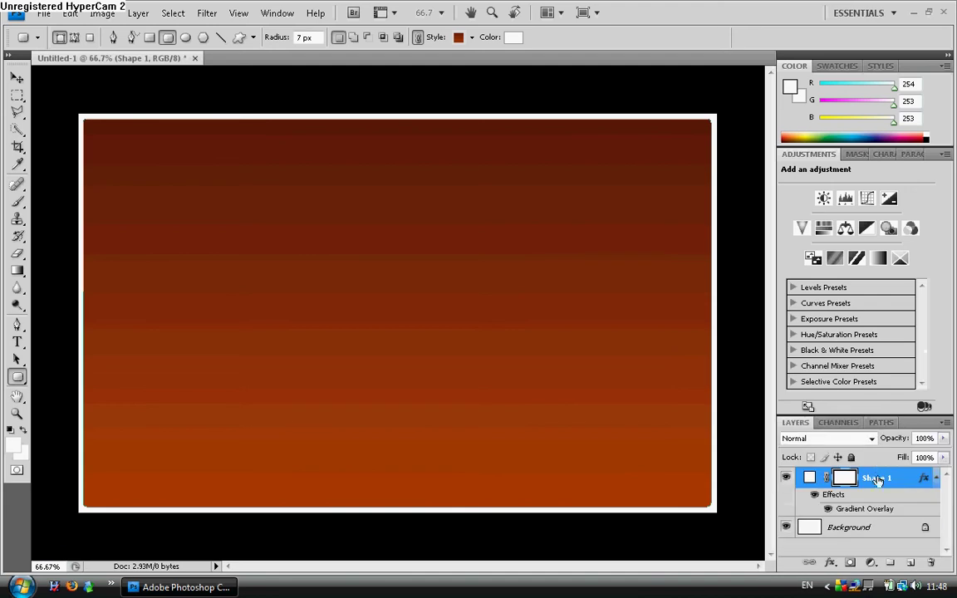
Step: Give Shape 1 a Gradient Overlay using the blue LiveCycle CS3 gradient preset
double_click(904, 482)
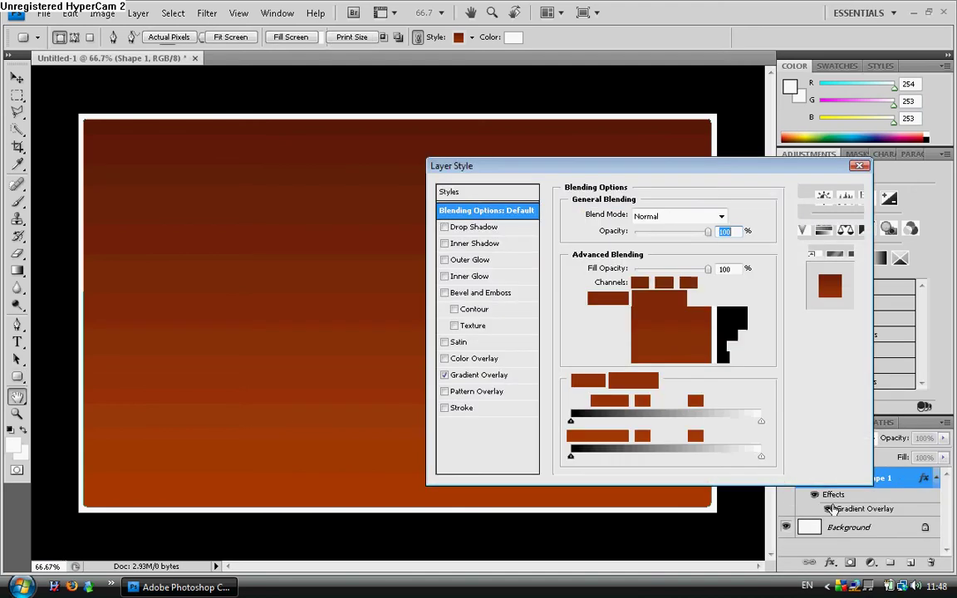
click(465, 376)
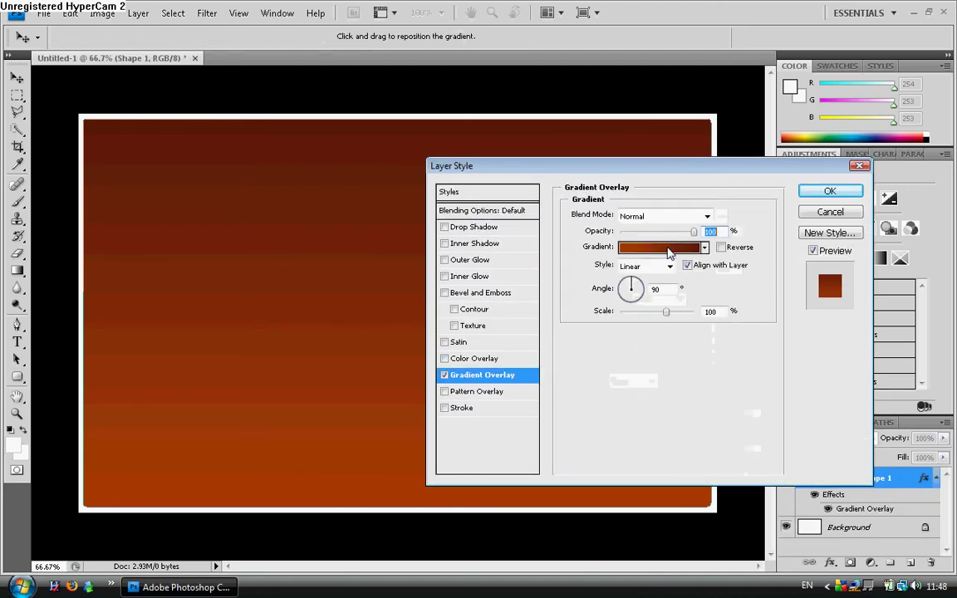
click(677, 243)
click(816, 297)
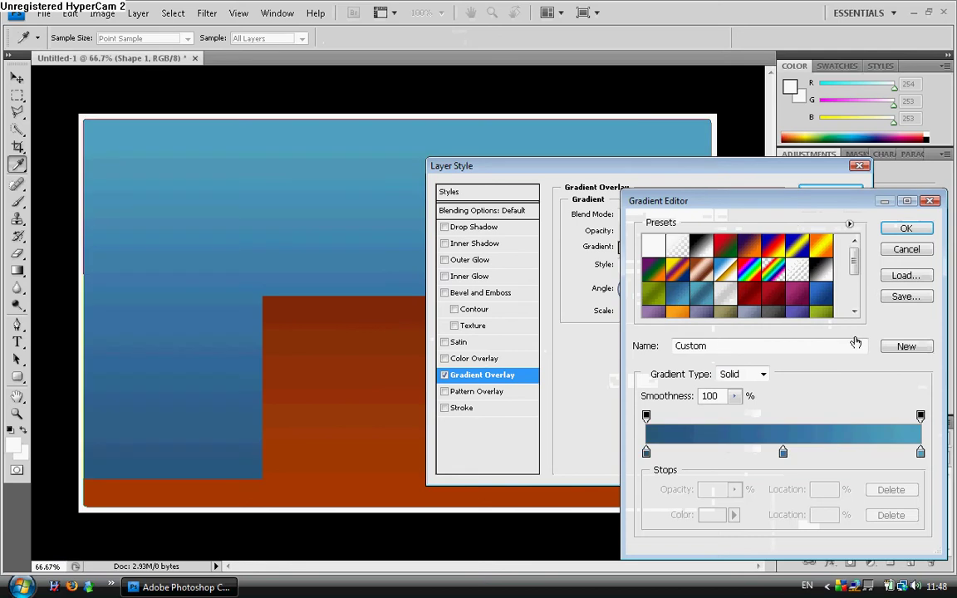
click(854, 312)
click(854, 311)
click(854, 312)
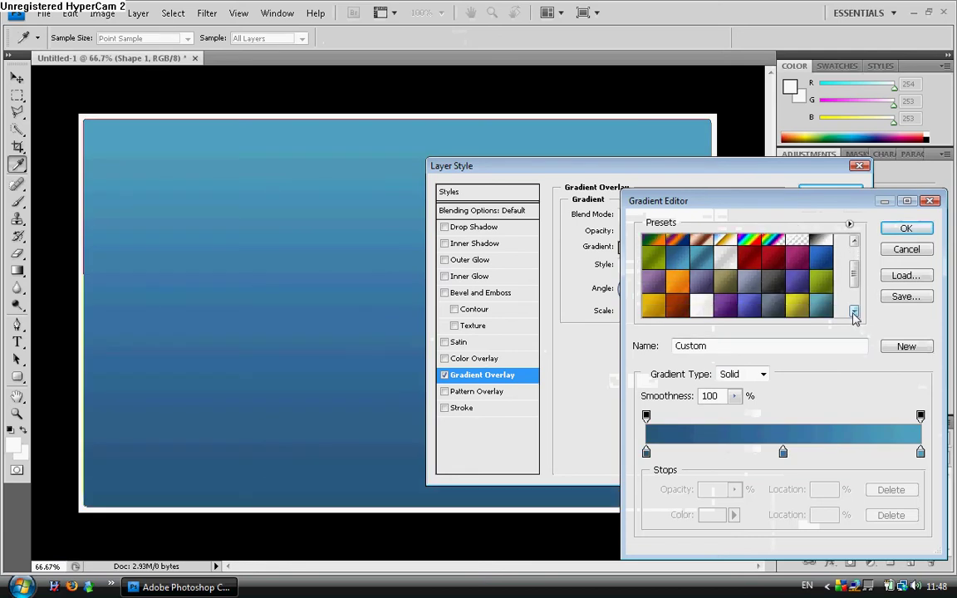
click(854, 312)
click(854, 311)
click(812, 307)
click(773, 306)
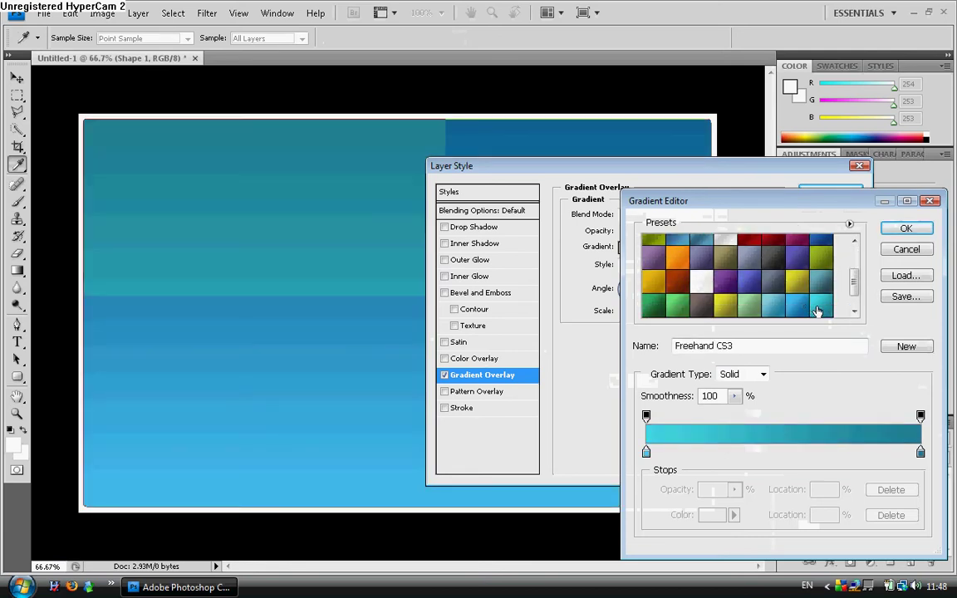
click(812, 307)
click(906, 227)
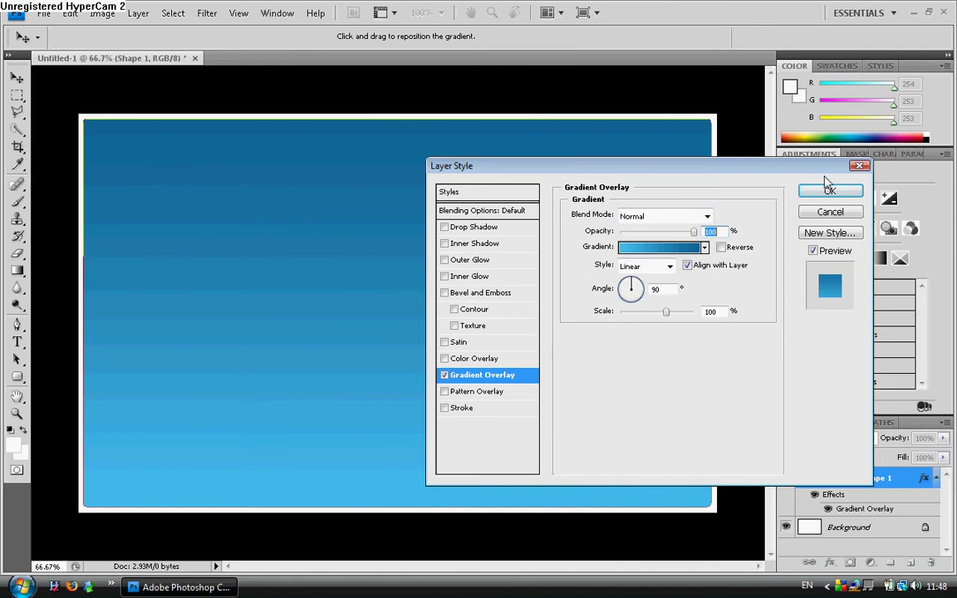
click(830, 188)
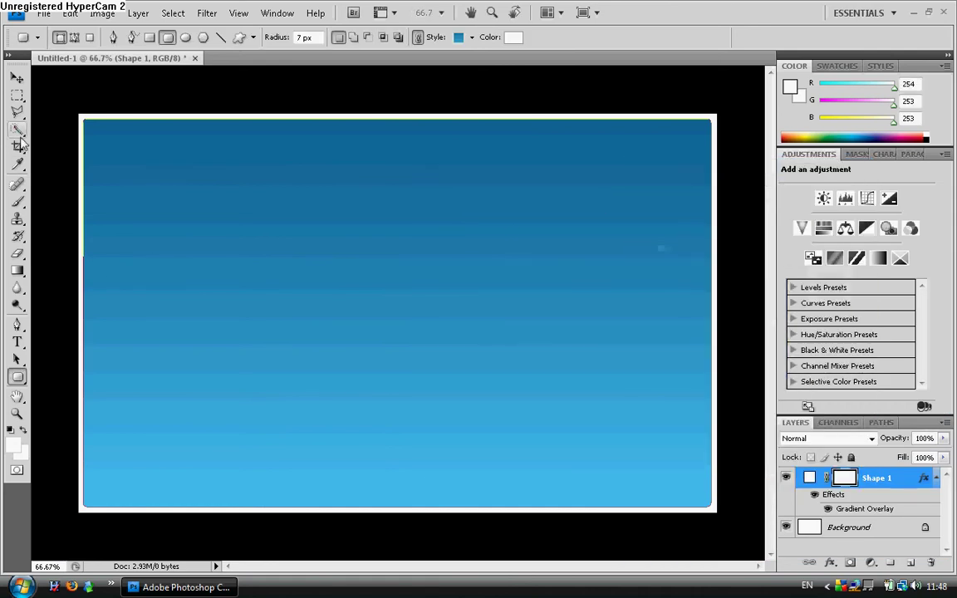
Step: Select the Brush tool and scroll down through the brush preset list
click(16, 201)
click(40, 200)
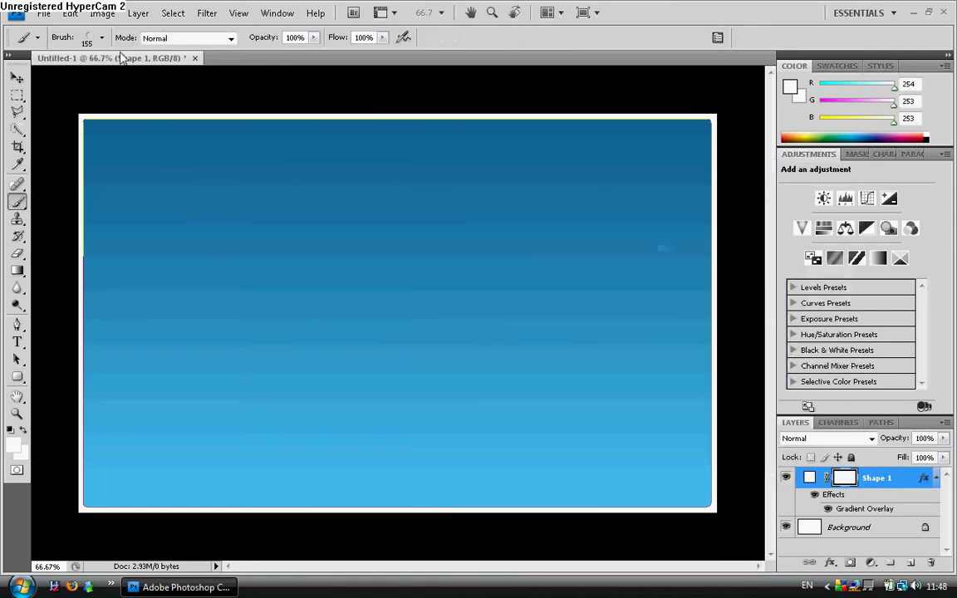
click(102, 39)
click(170, 241)
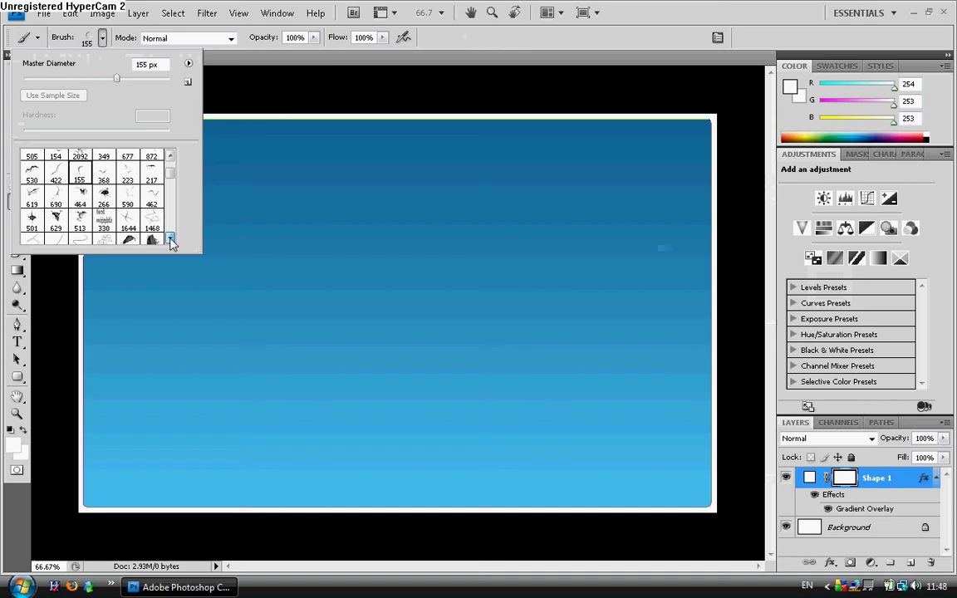
click(170, 240)
click(170, 240)
click(171, 240)
click(170, 240)
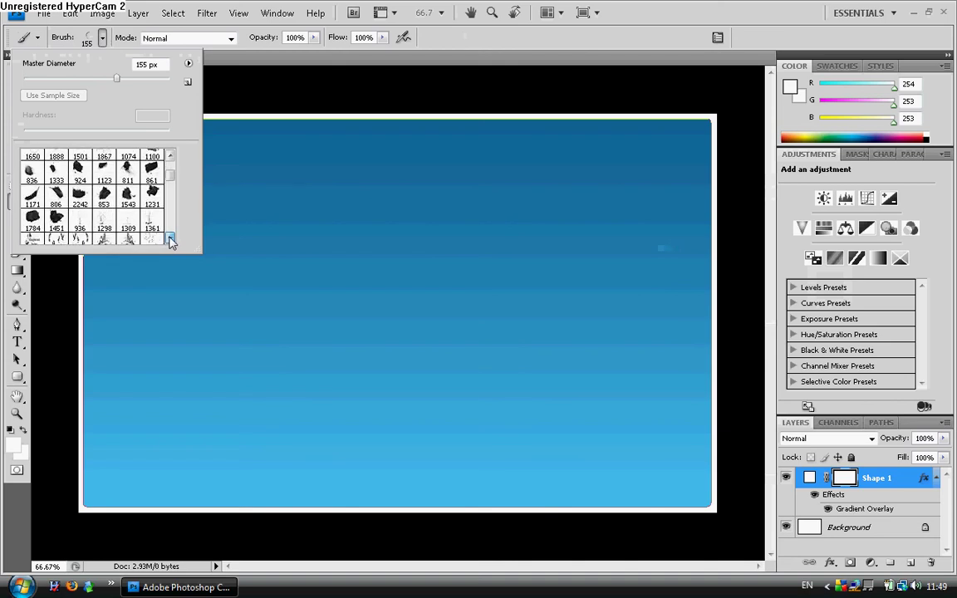
click(171, 240)
click(170, 240)
click(170, 240)
click(170, 241)
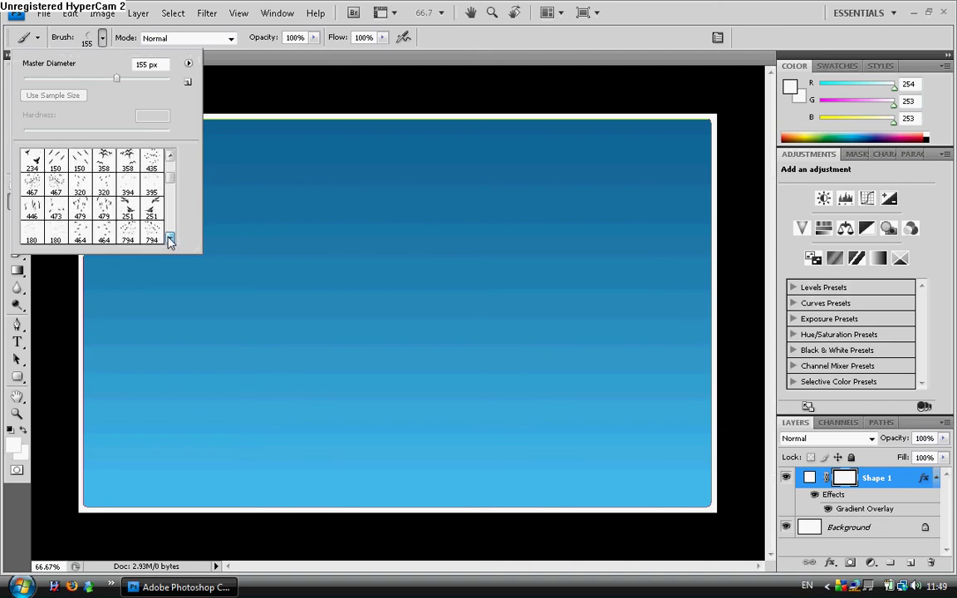
click(171, 240)
click(170, 240)
click(171, 240)
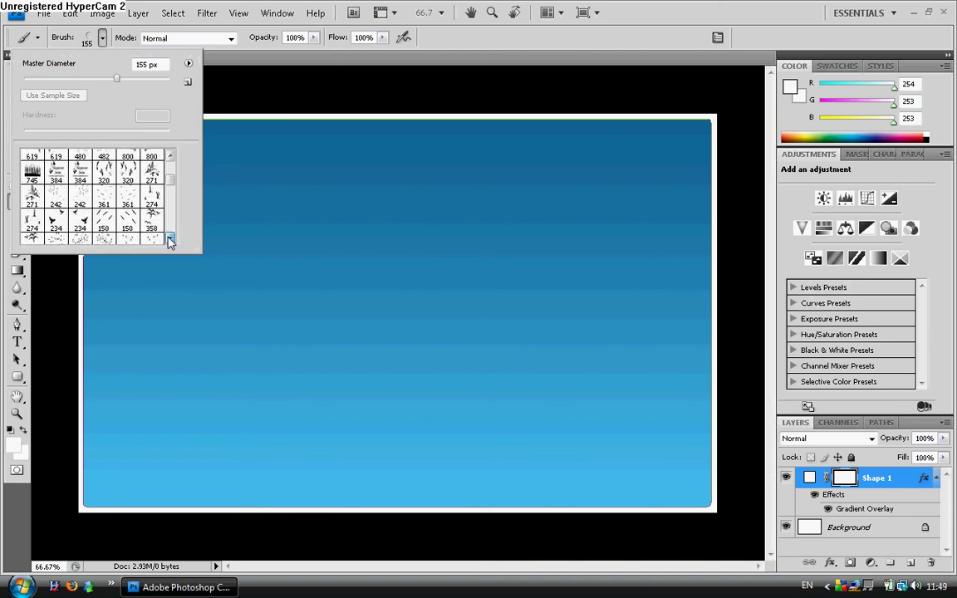
click(170, 240)
click(170, 240)
click(170, 240)
click(170, 240)
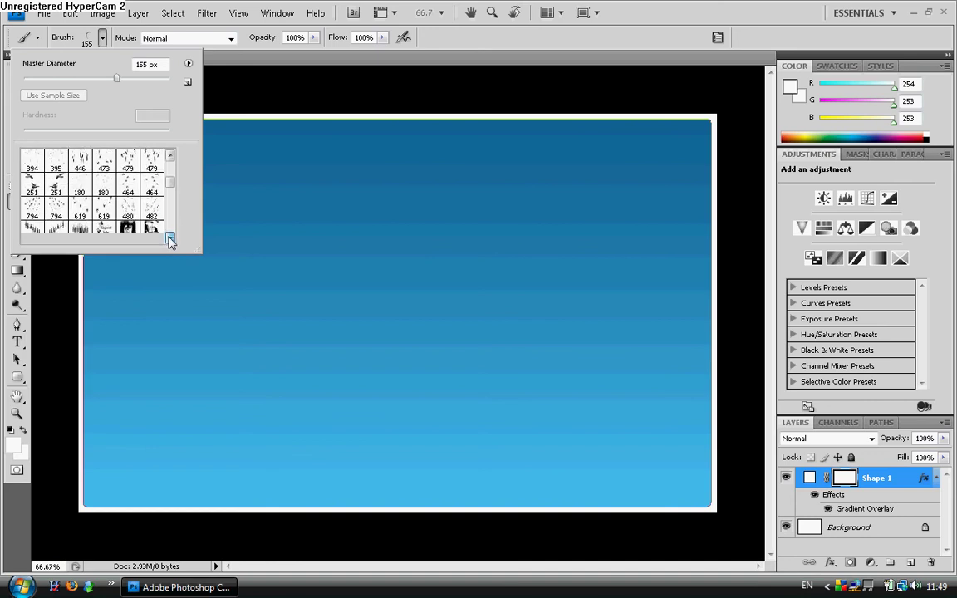
click(171, 240)
click(170, 240)
click(170, 240)
click(170, 240)
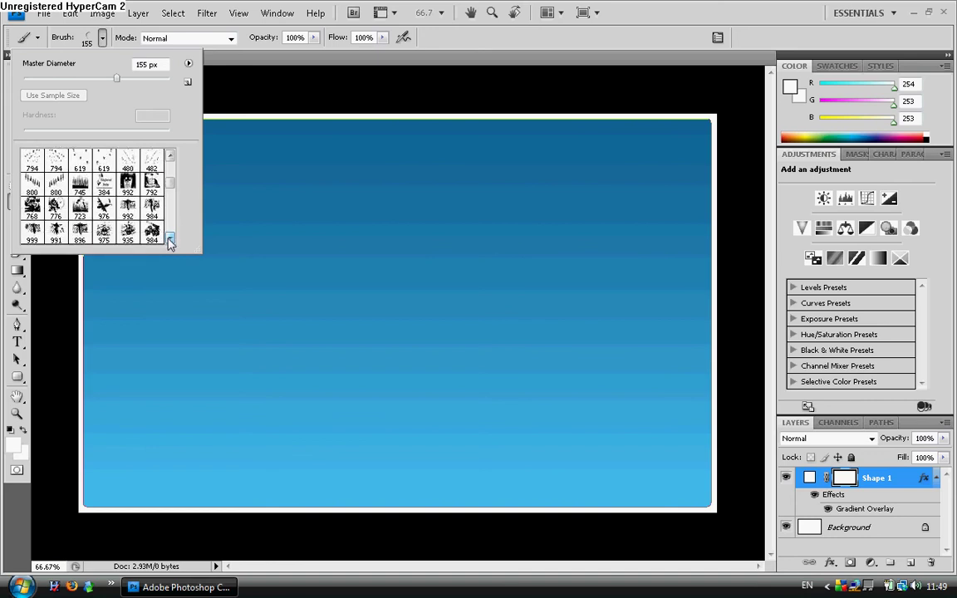
click(170, 240)
click(170, 240)
click(170, 241)
click(170, 240)
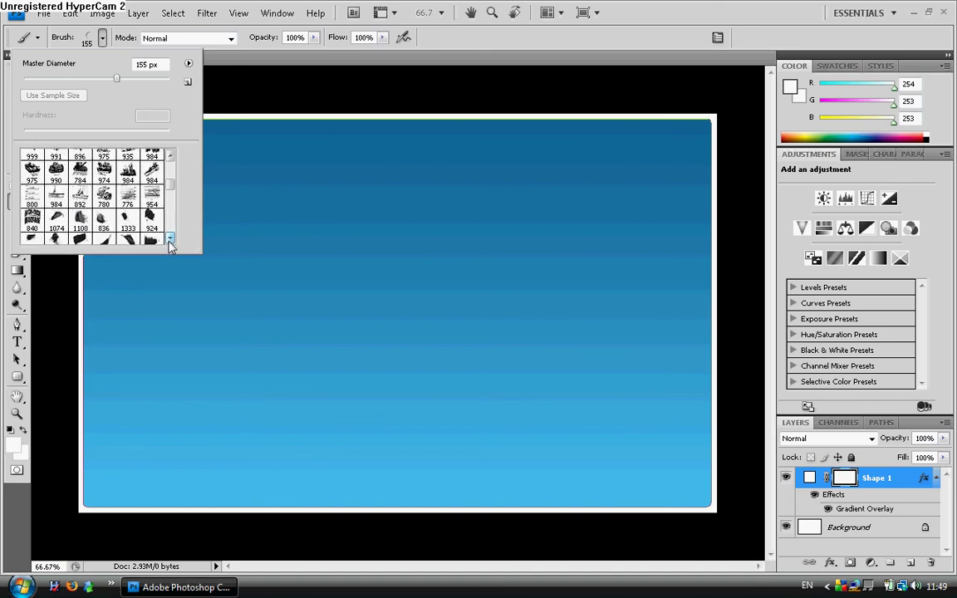
click(170, 240)
click(171, 240)
click(170, 240)
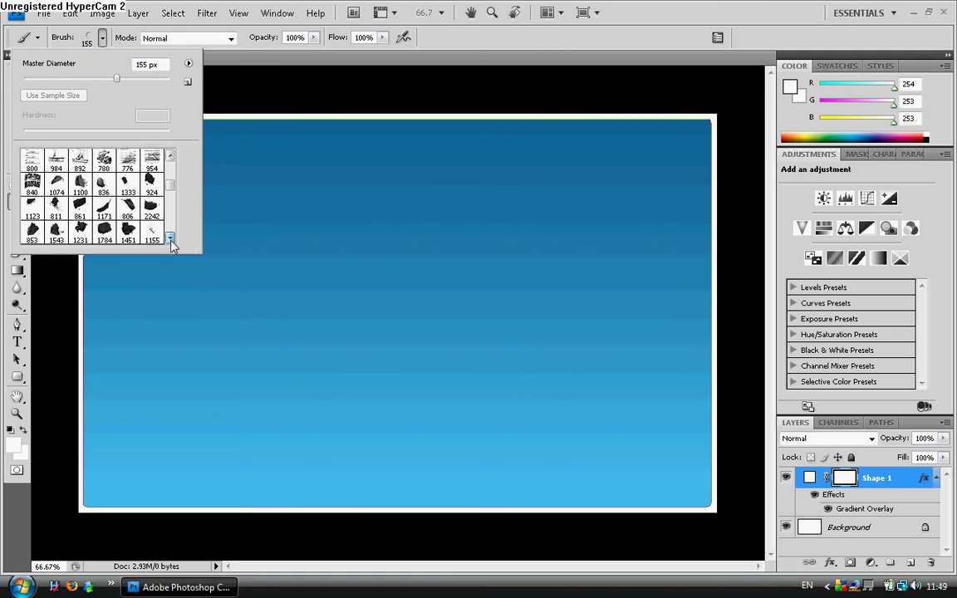
click(170, 240)
click(170, 240)
click(171, 240)
click(170, 240)
click(170, 240)
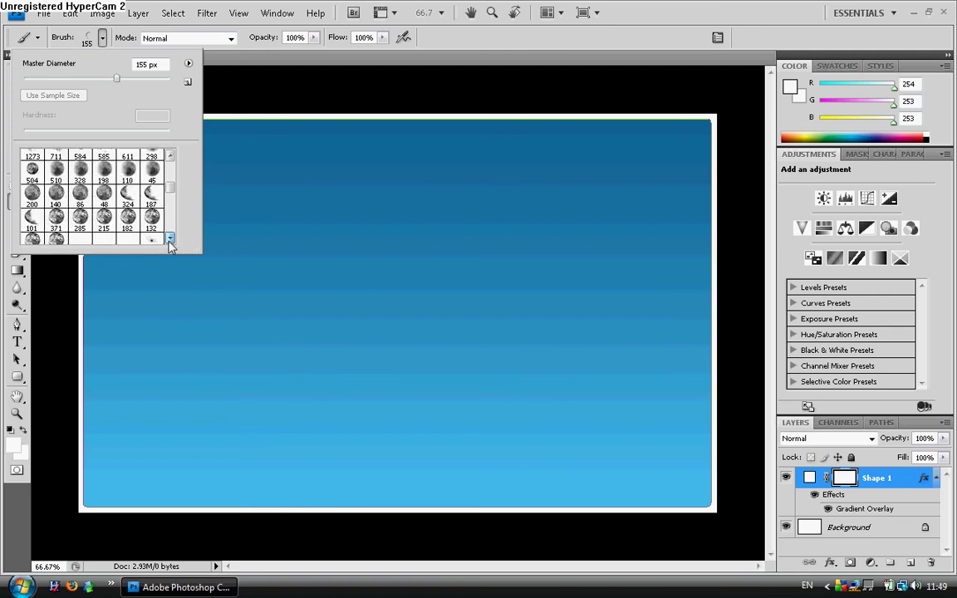
click(171, 240)
click(170, 240)
click(170, 240)
click(170, 240)
click(171, 240)
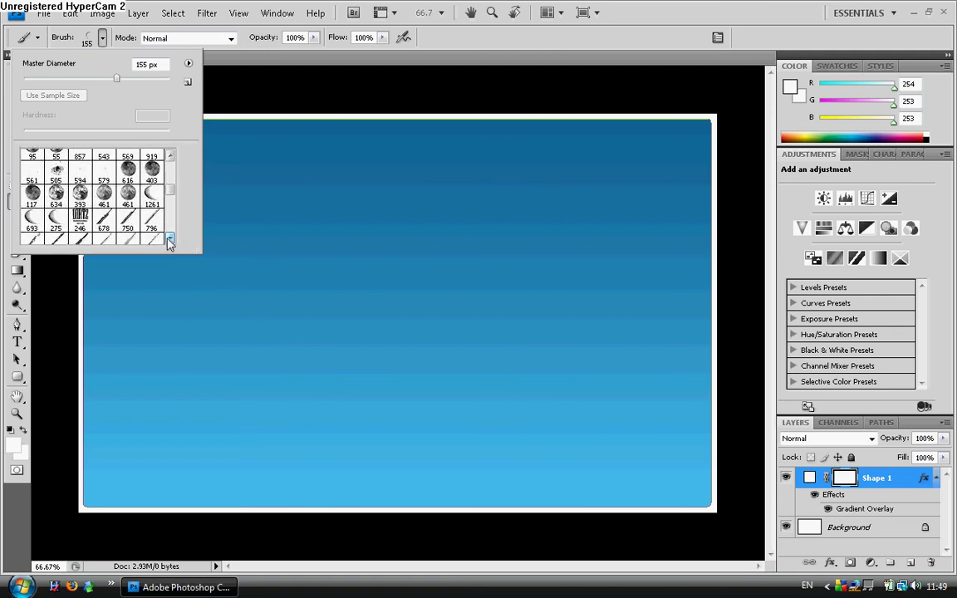
click(171, 240)
click(170, 240)
click(171, 240)
click(170, 240)
click(170, 240)
click(170, 240)
click(170, 240)
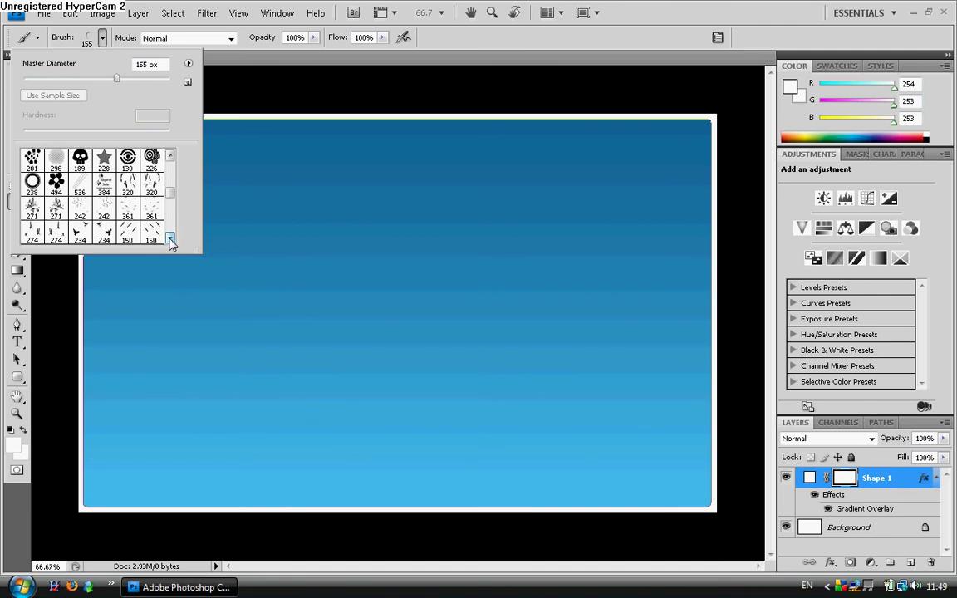
click(170, 240)
click(170, 240)
click(170, 240)
click(171, 240)
click(170, 240)
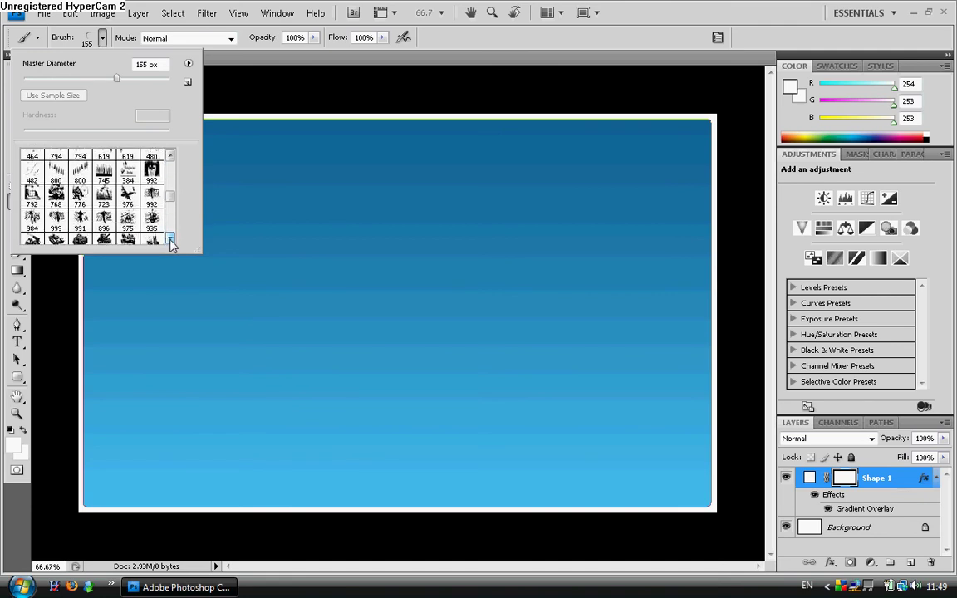
click(170, 240)
click(170, 240)
click(170, 240)
click(171, 240)
click(170, 240)
click(170, 240)
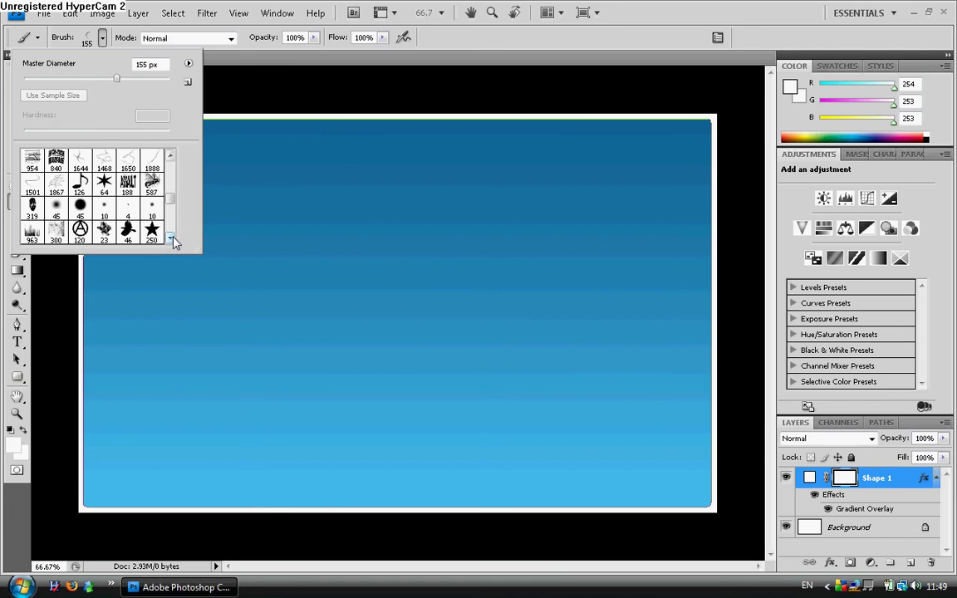
click(170, 240)
click(171, 240)
click(170, 240)
click(170, 240)
click(170, 240)
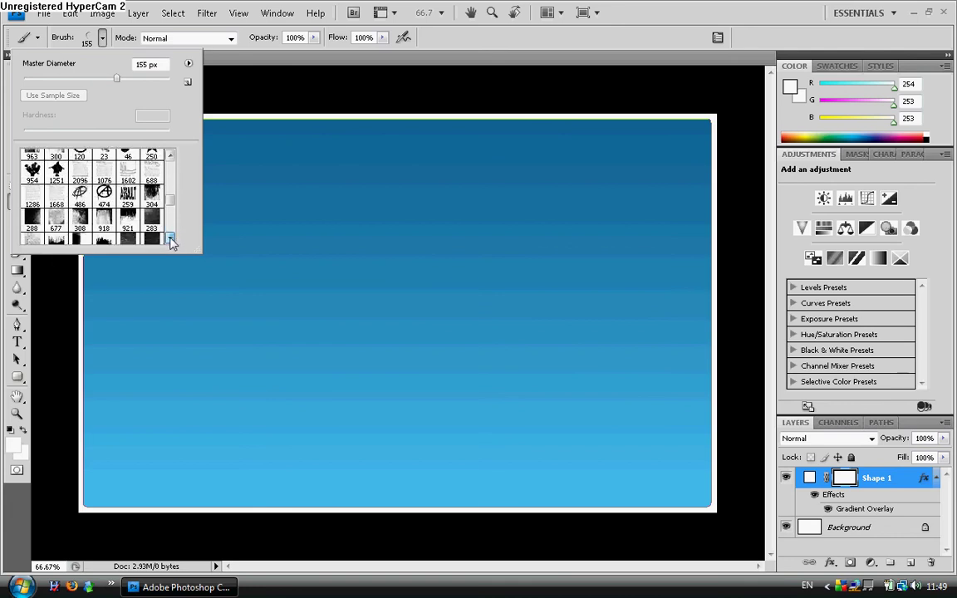
click(170, 241)
click(170, 240)
click(170, 240)
click(171, 240)
click(170, 240)
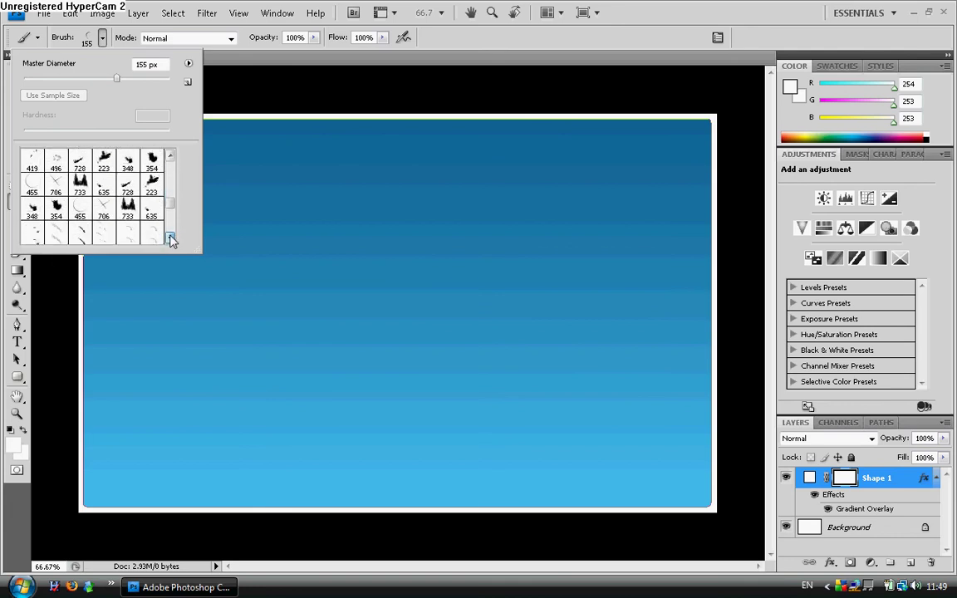
click(170, 240)
click(171, 236)
click(171, 237)
click(172, 237)
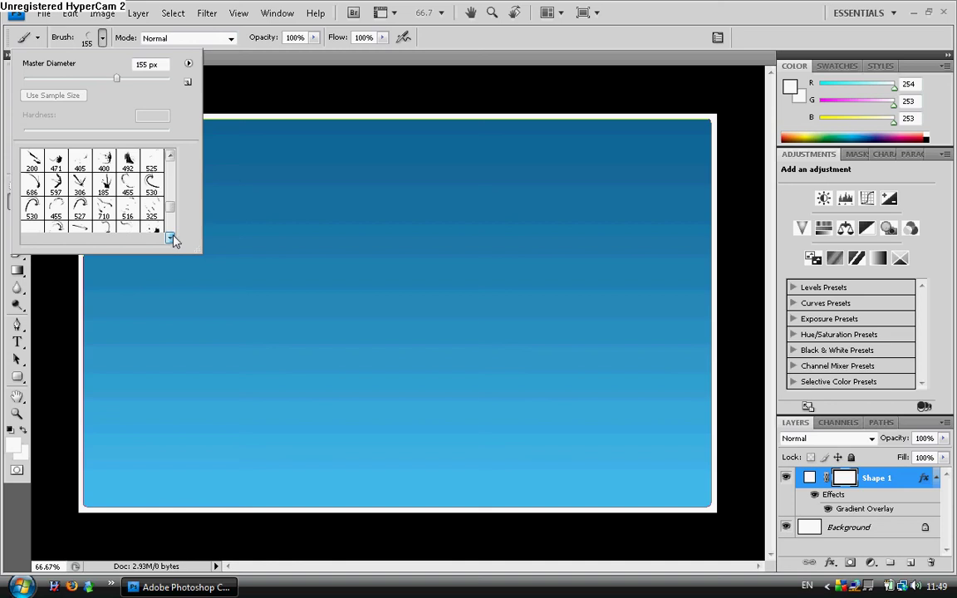
click(174, 239)
click(172, 239)
click(172, 239)
click(172, 239)
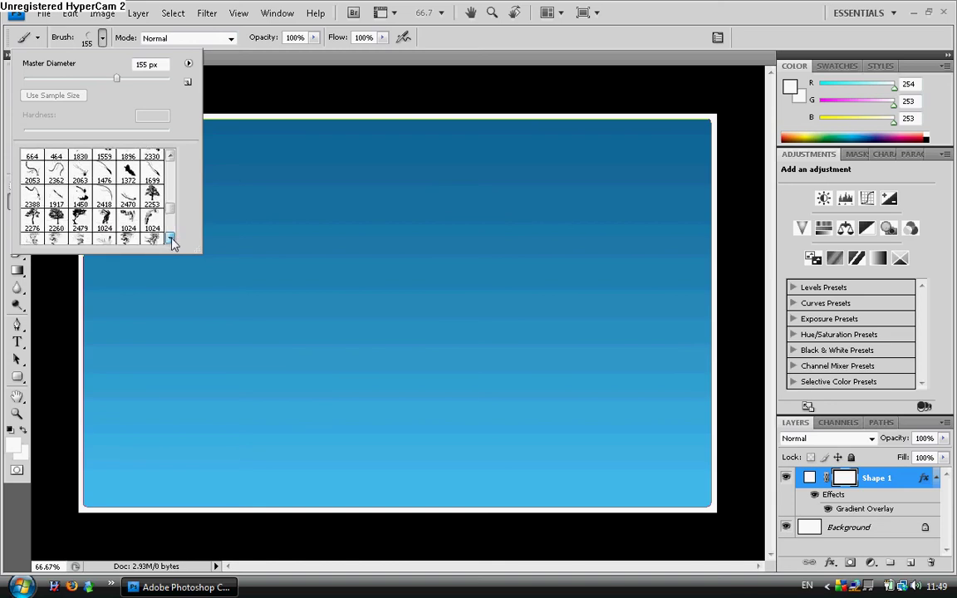
click(171, 239)
click(170, 239)
click(170, 239)
click(172, 240)
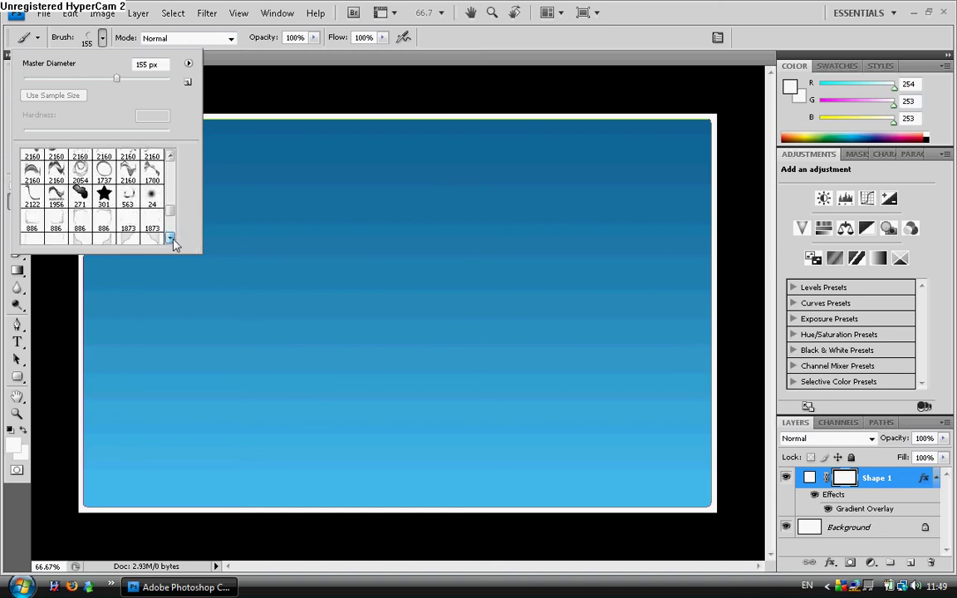
click(172, 240)
click(173, 240)
click(172, 240)
click(171, 239)
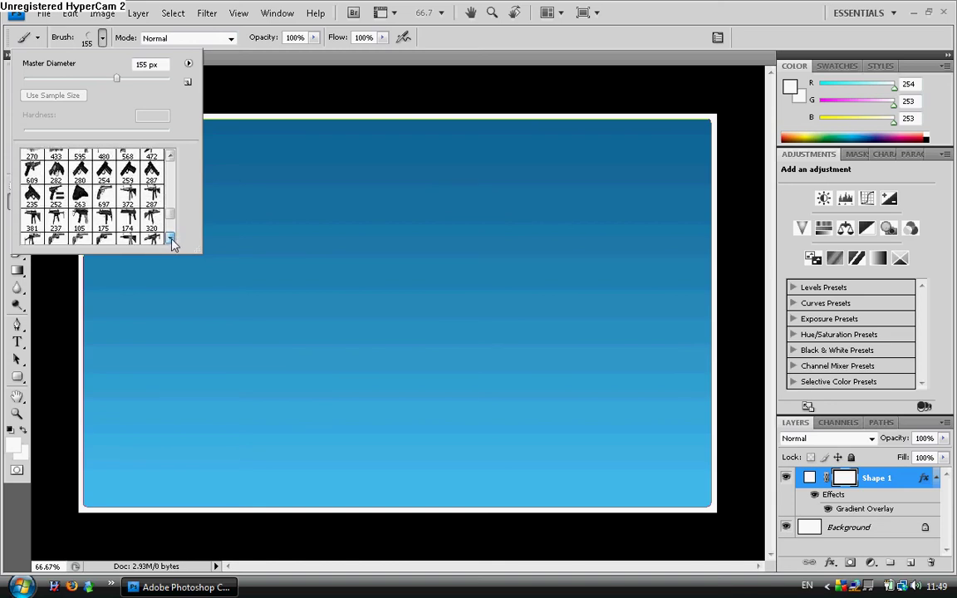
click(171, 239)
click(171, 240)
click(171, 240)
click(171, 240)
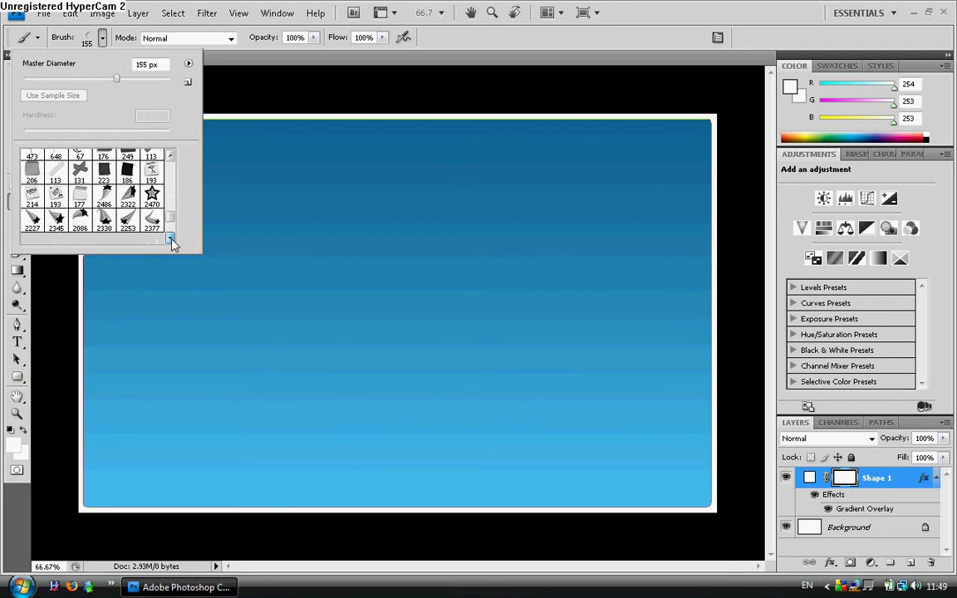
click(170, 241)
click(170, 240)
click(170, 240)
click(170, 240)
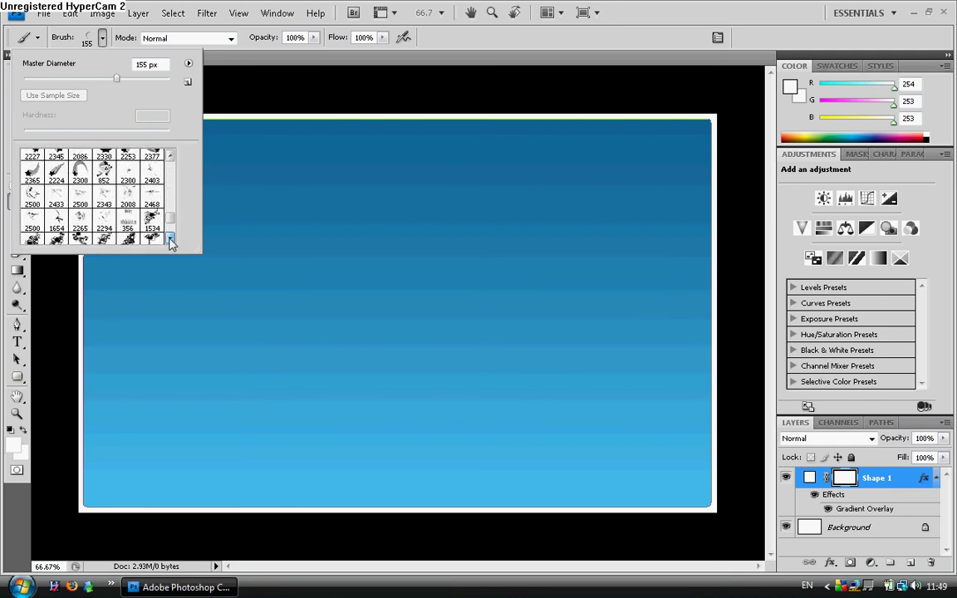
click(171, 240)
click(170, 241)
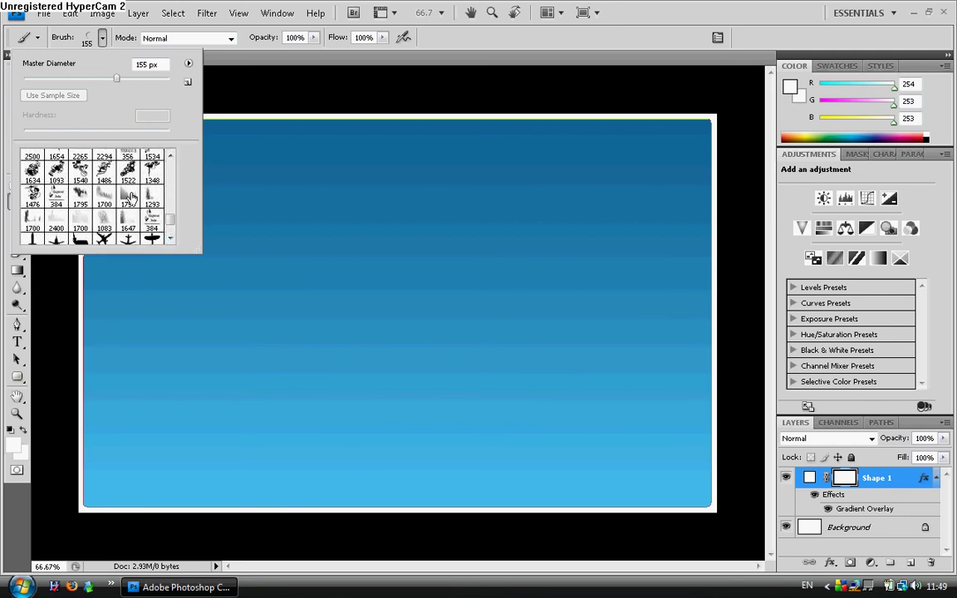
Step: Choose the 1647 px misty tree brush and rasterize Shape 1 for painting
double_click(128, 221)
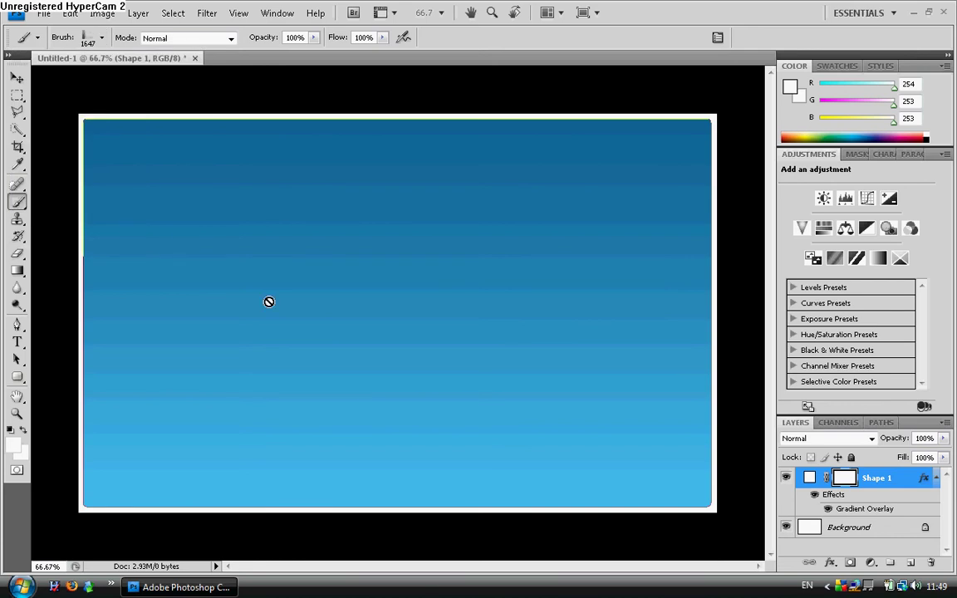
click(510, 340)
click(441, 235)
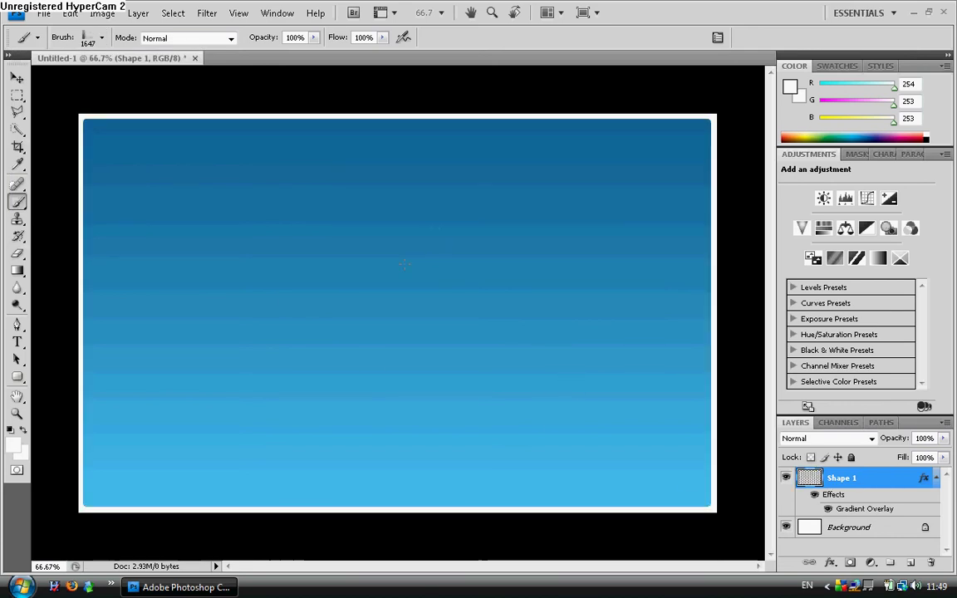
Step: Add new Layer 1, try a 1000 px tree stamp at lower left, then undo it
key(ctrl+shift+alt+n)
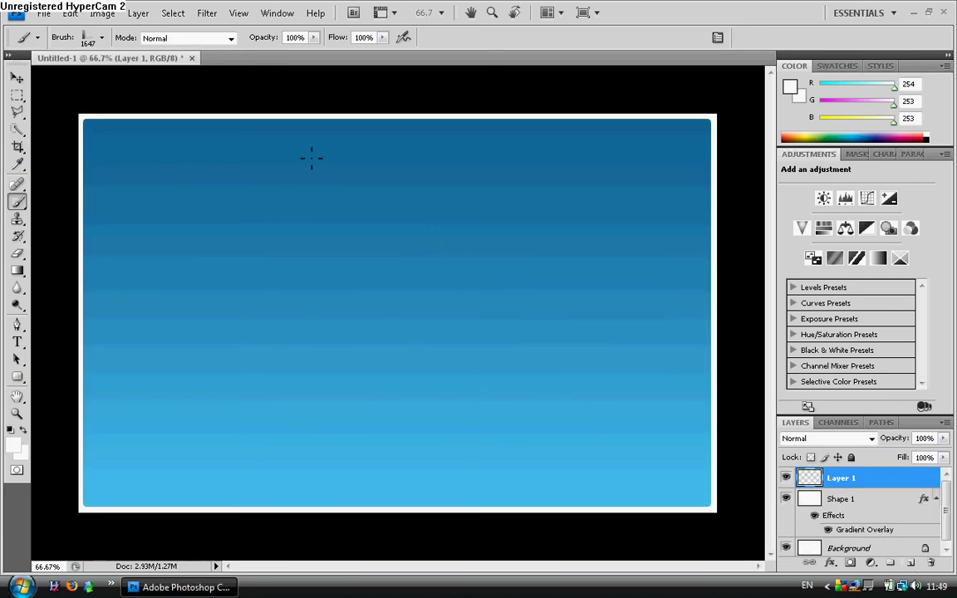
click(99, 38)
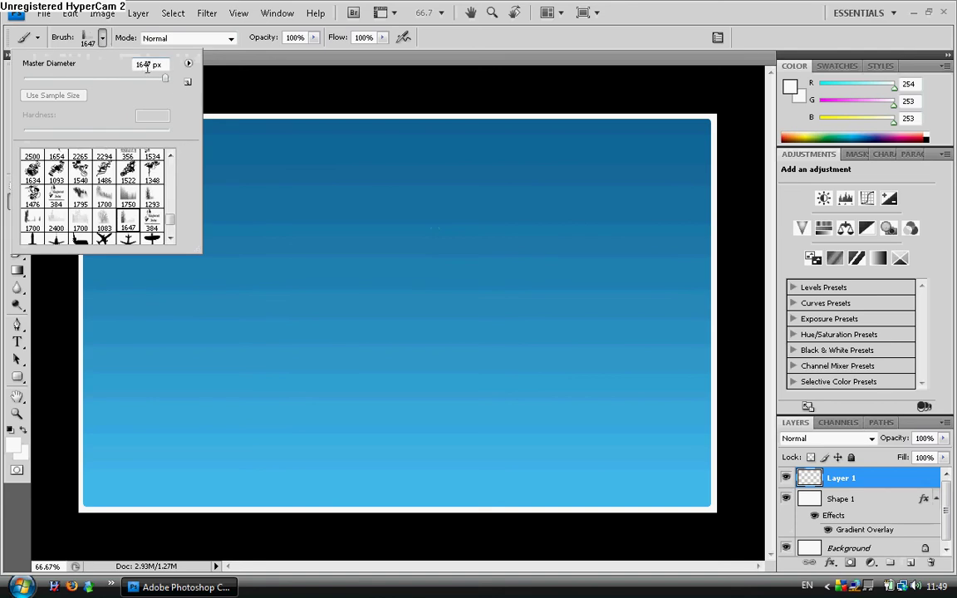
key(BackSpace)
text(100)
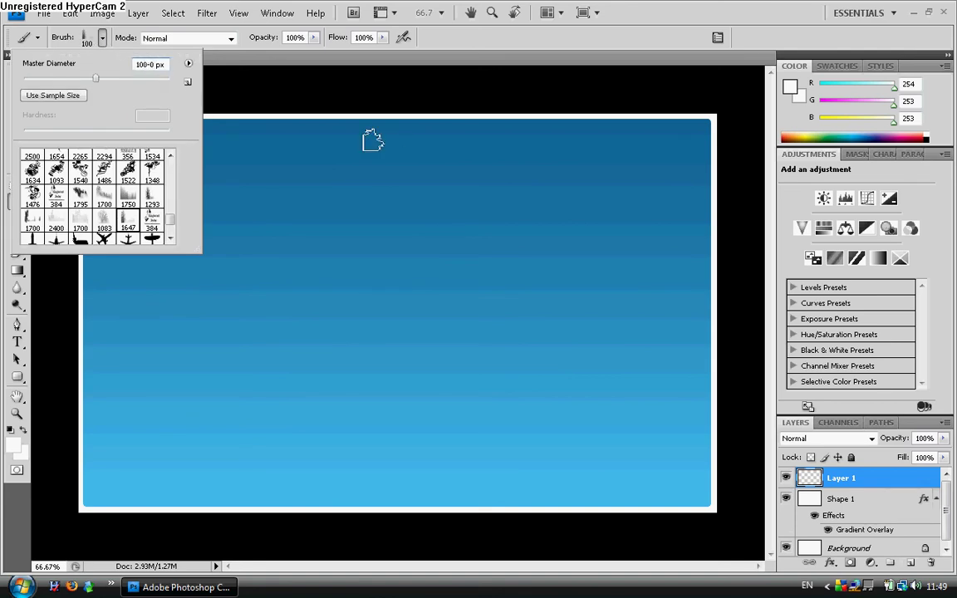
text(0)
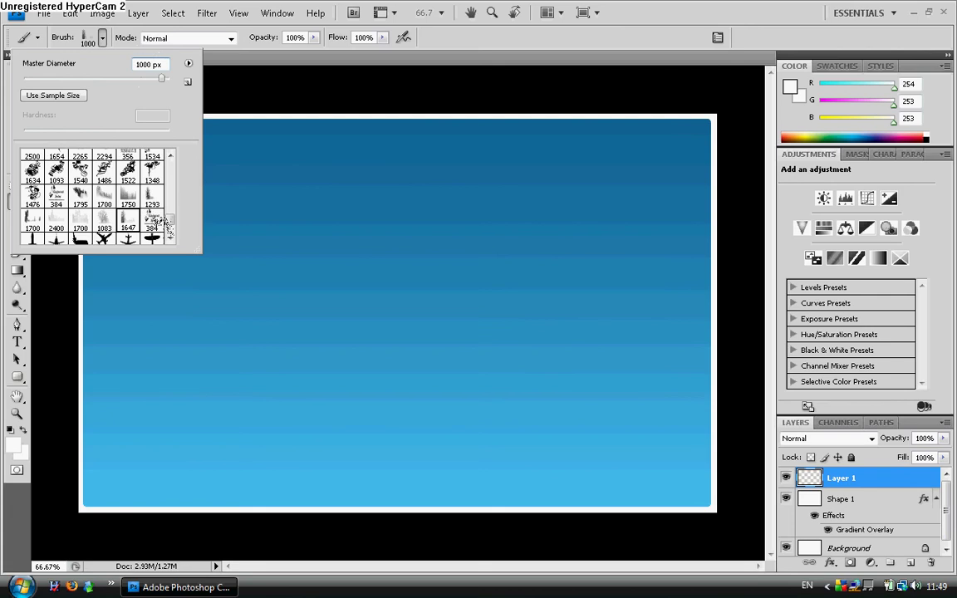
key(Return)
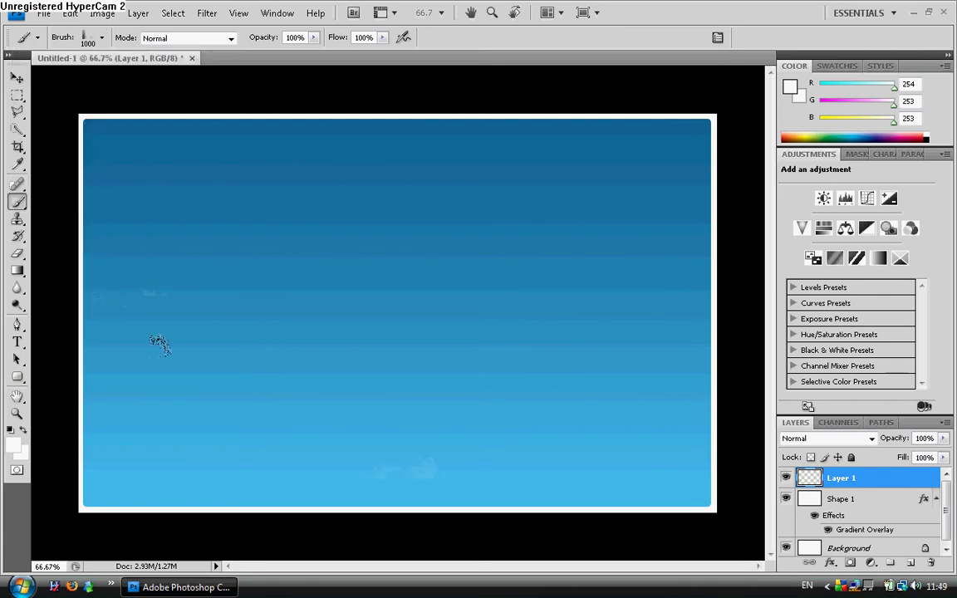
drag(156, 338, 213, 289)
click(69, 14)
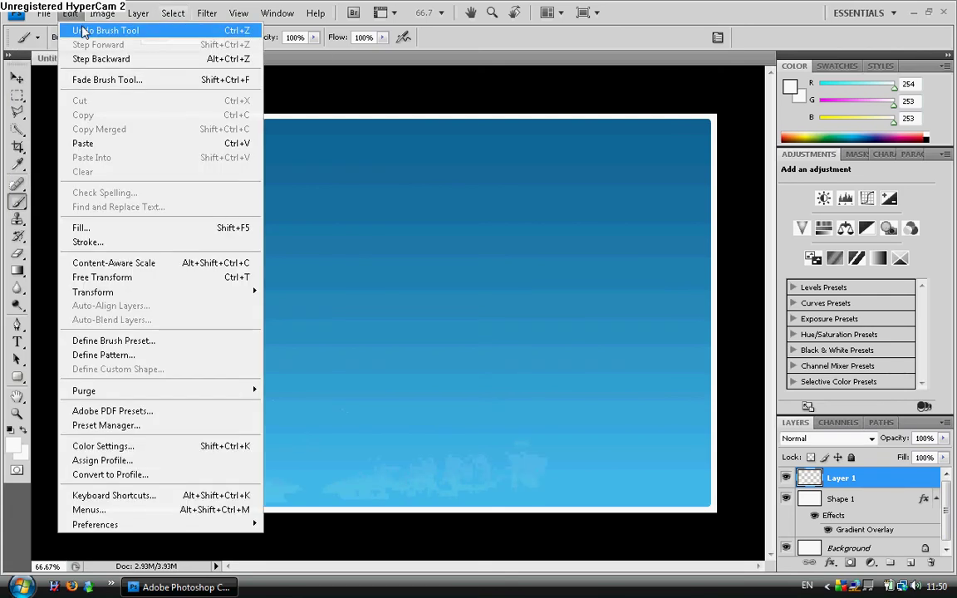
click(92, 31)
Step: Stamp trees with the 1750 px misty tree brush, then undo the oversized stamp
click(102, 39)
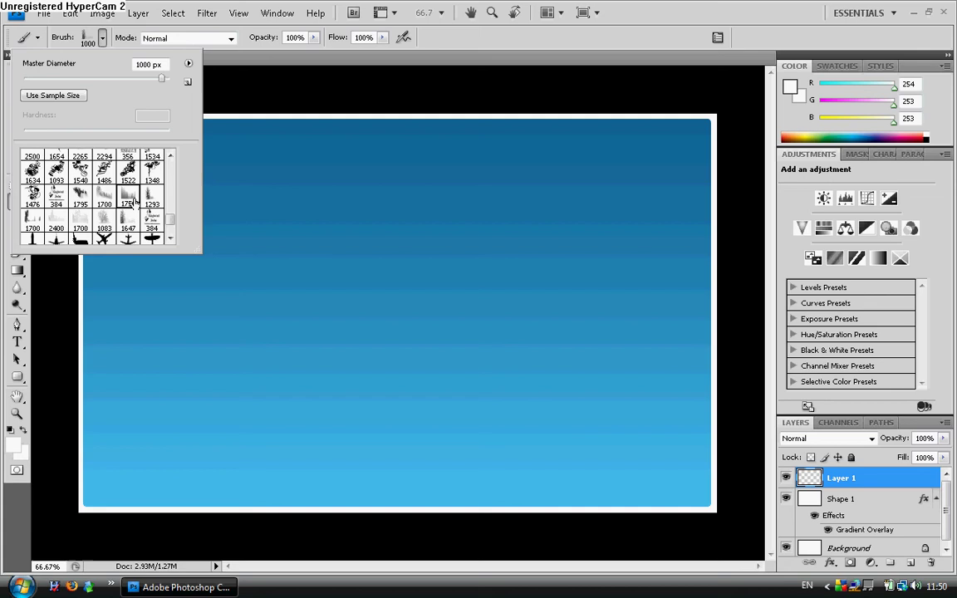
double_click(133, 204)
click(171, 292)
click(291, 315)
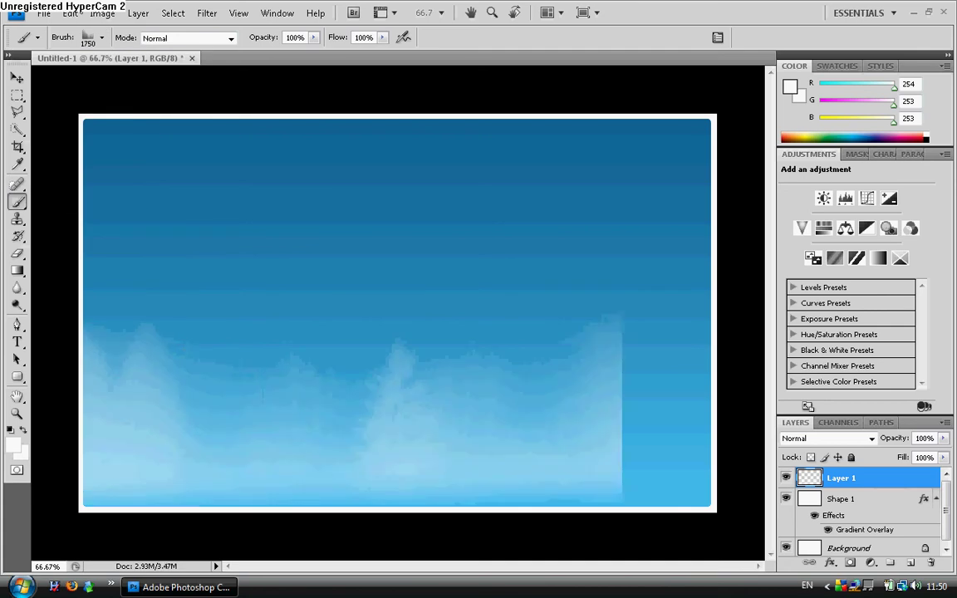
click(70, 14)
click(91, 29)
Step: Set the brush Master Diameter to 1400 px
click(101, 38)
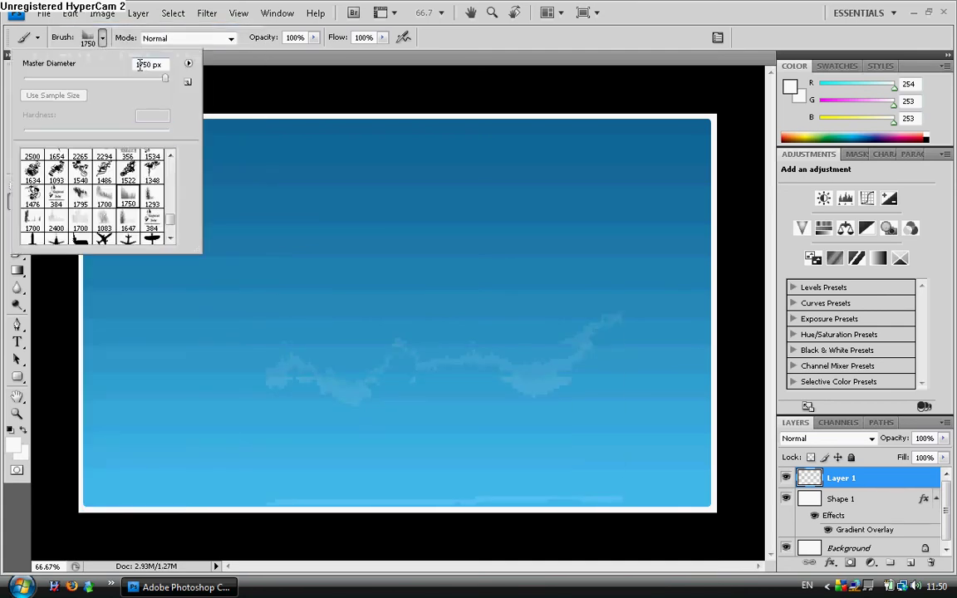
key(BackSpace)
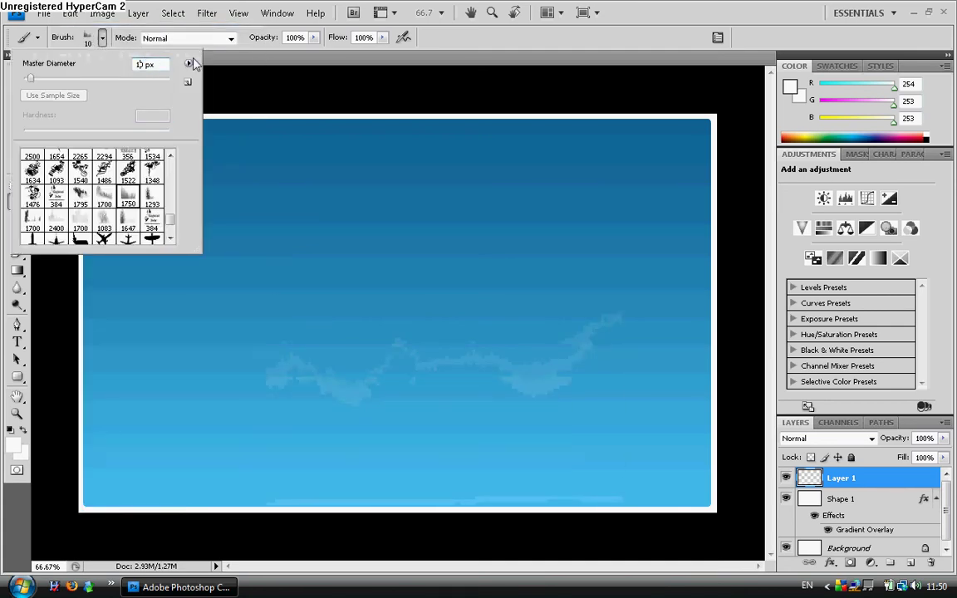
text(100)
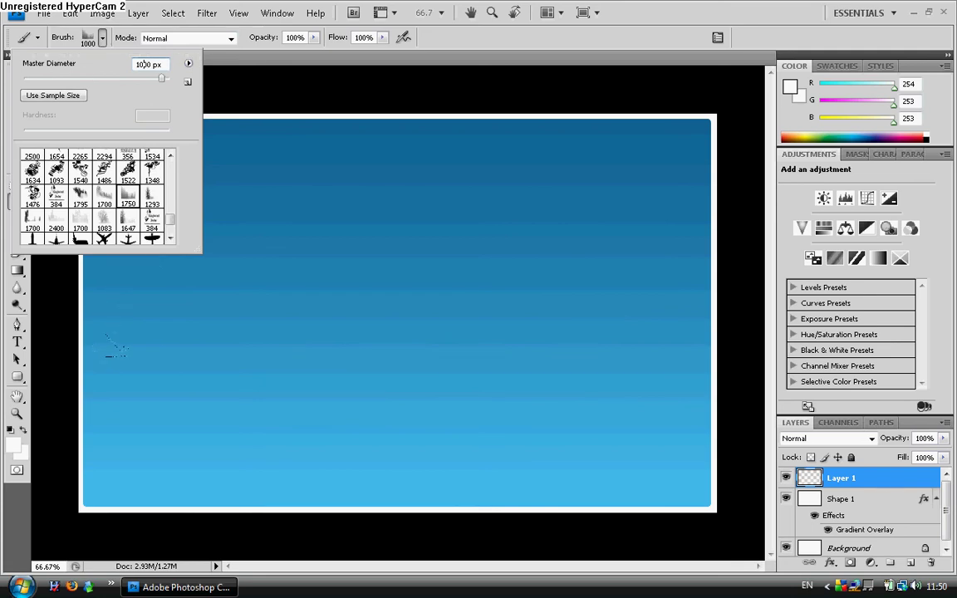
key(Delete)
text(4)
key(Return)
Step: Stamp white mist over the lower half, stepping back to a softer result
click(95, 332)
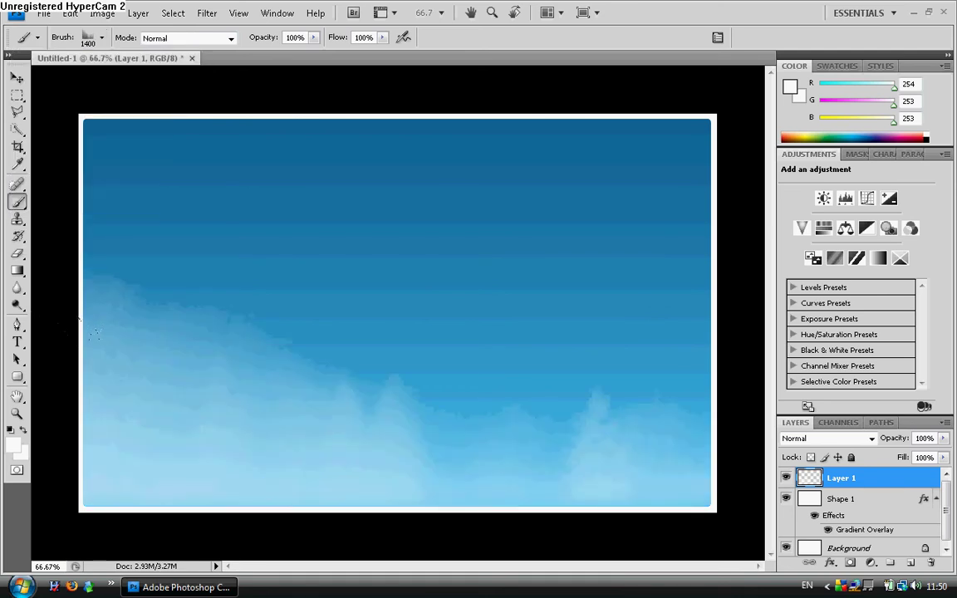
click(95, 334)
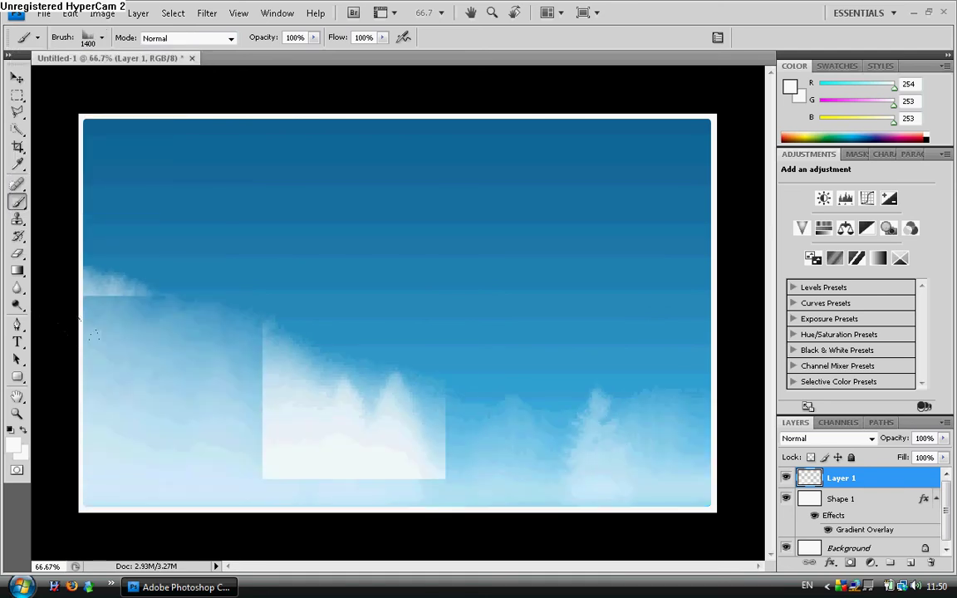
click(96, 333)
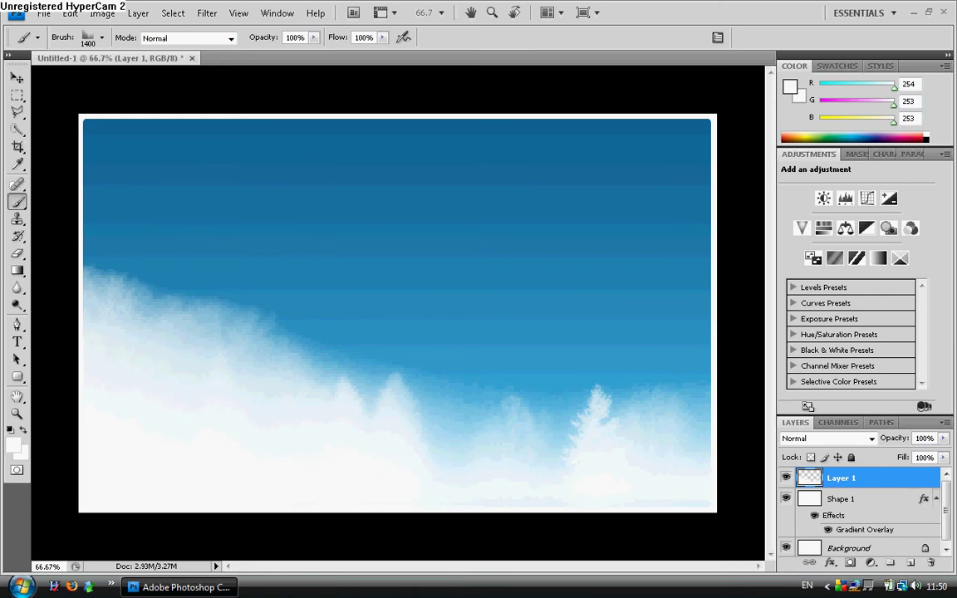
click(70, 15)
click(89, 60)
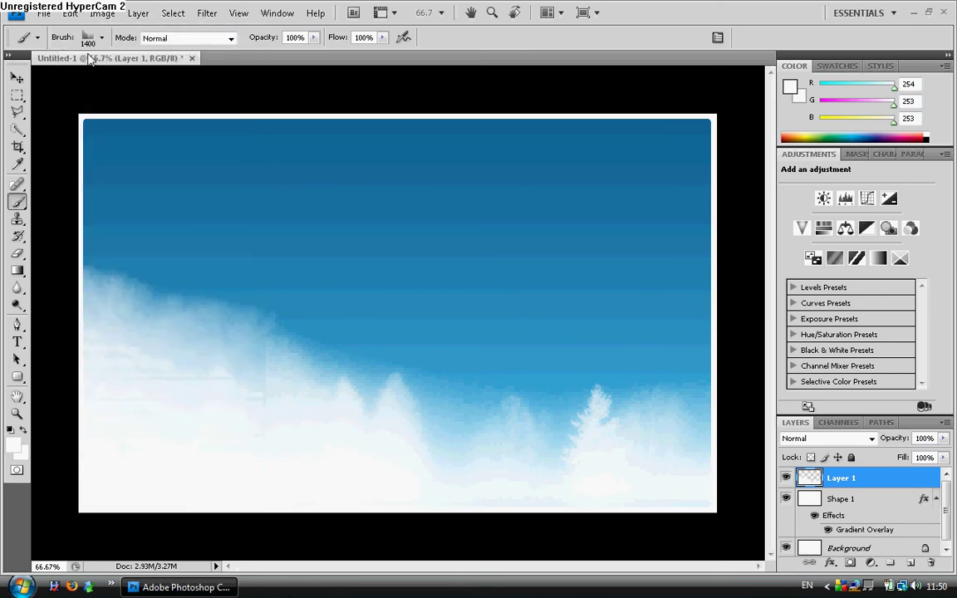
click(70, 14)
click(83, 59)
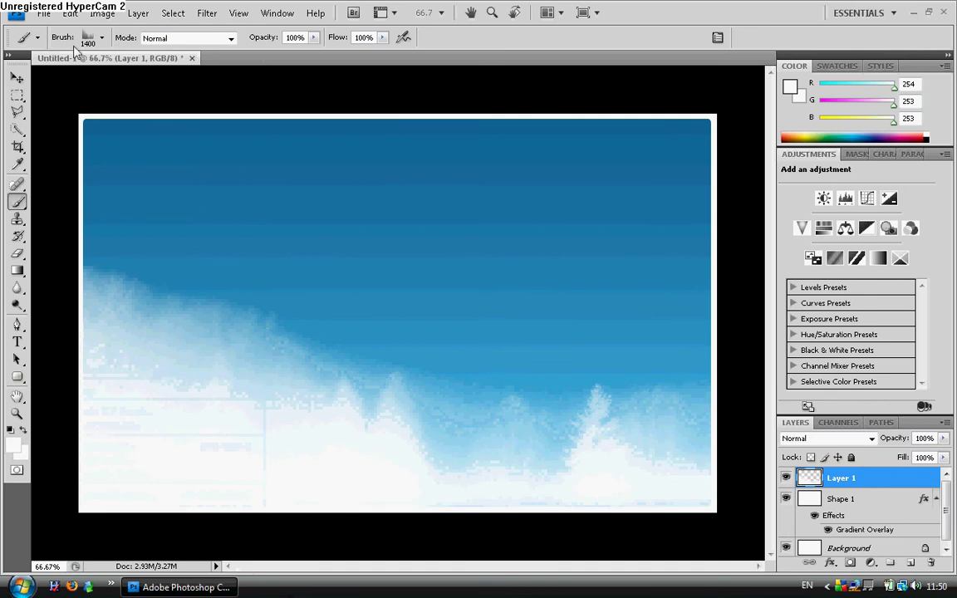
click(69, 14)
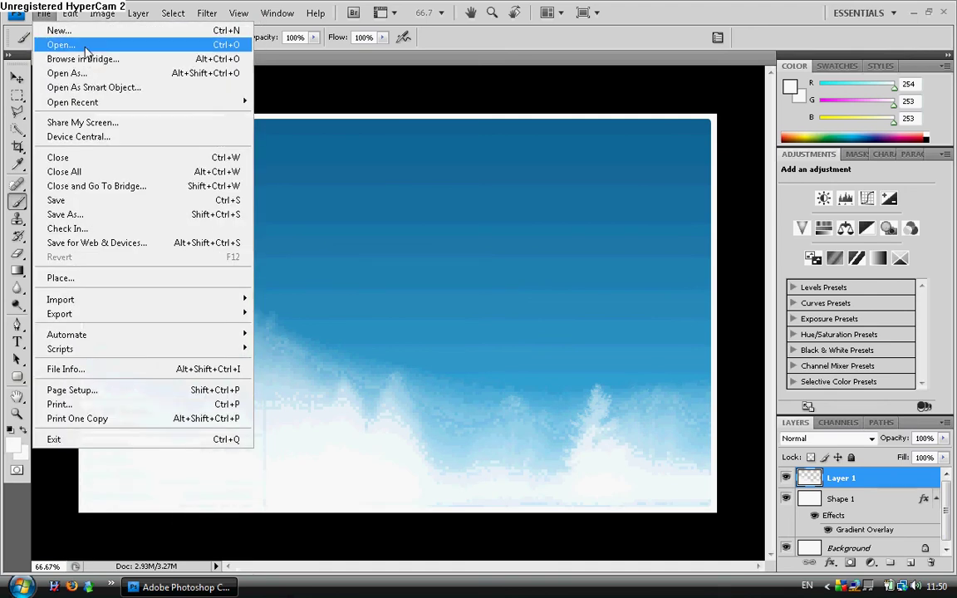
click(98, 59)
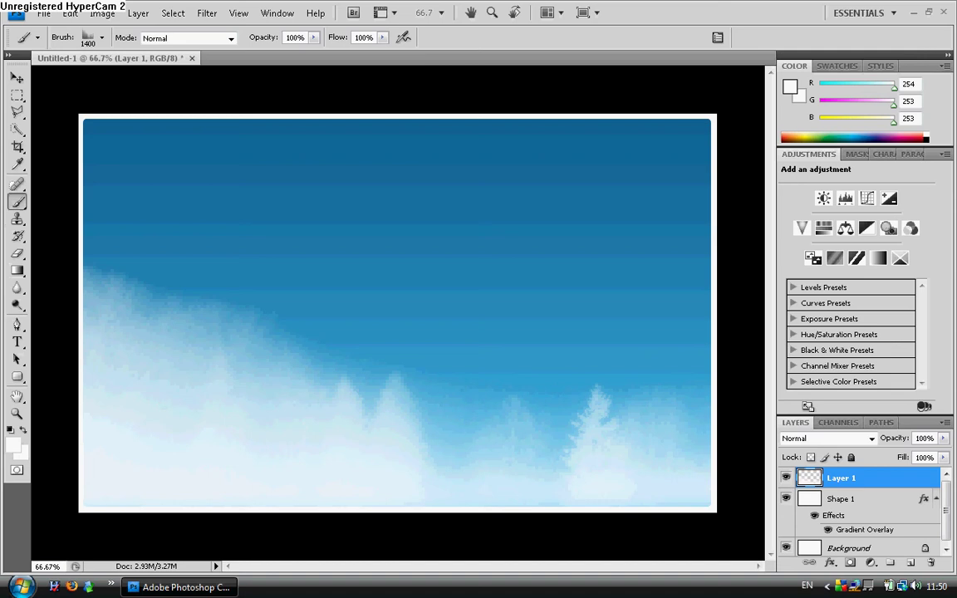
Step: Try the large tree brush 2253 on the sky, then undo the stamp
click(101, 38)
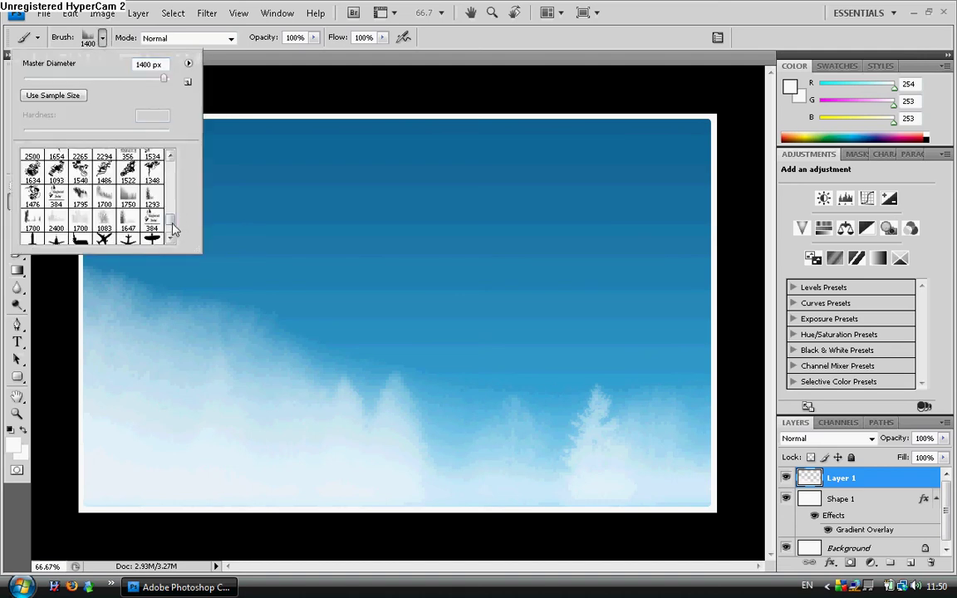
drag(173, 222, 171, 213)
click(170, 158)
click(172, 158)
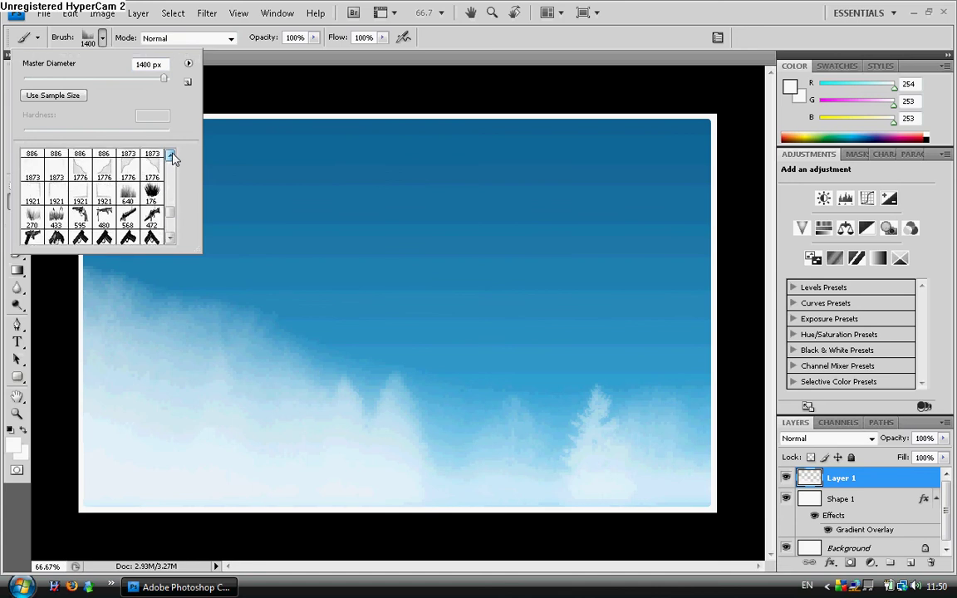
drag(171, 156, 171, 156)
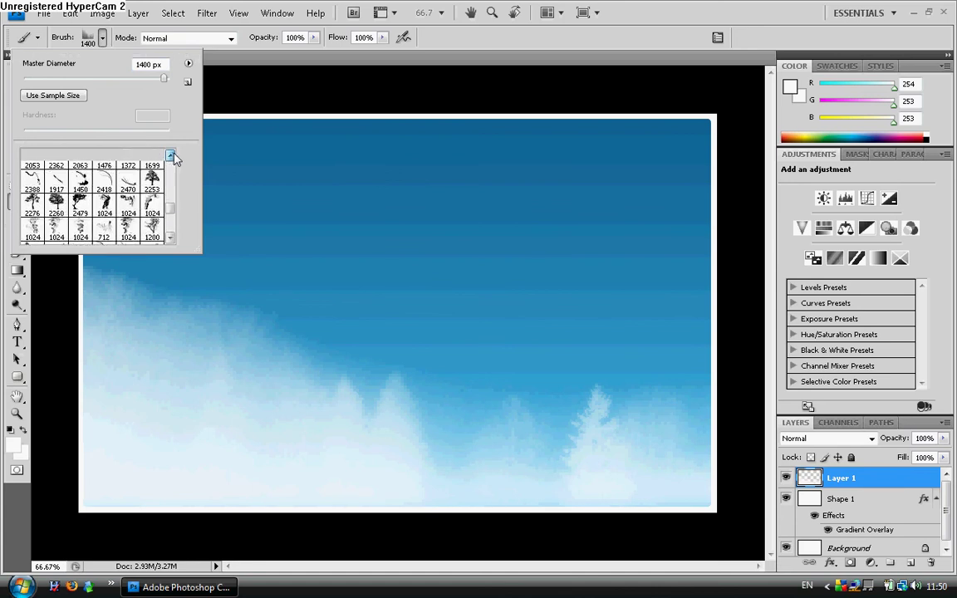
double_click(152, 177)
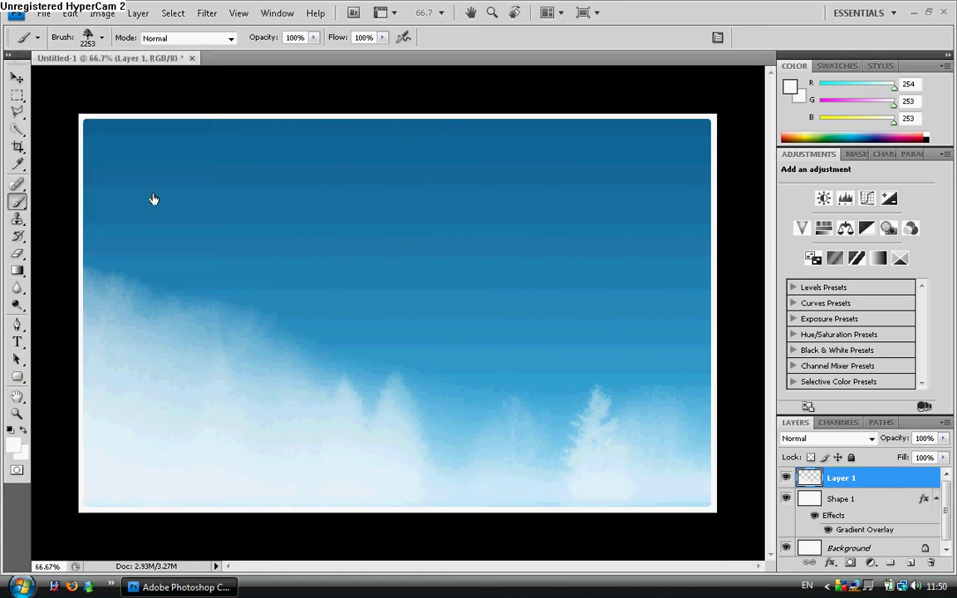
click(504, 351)
click(73, 15)
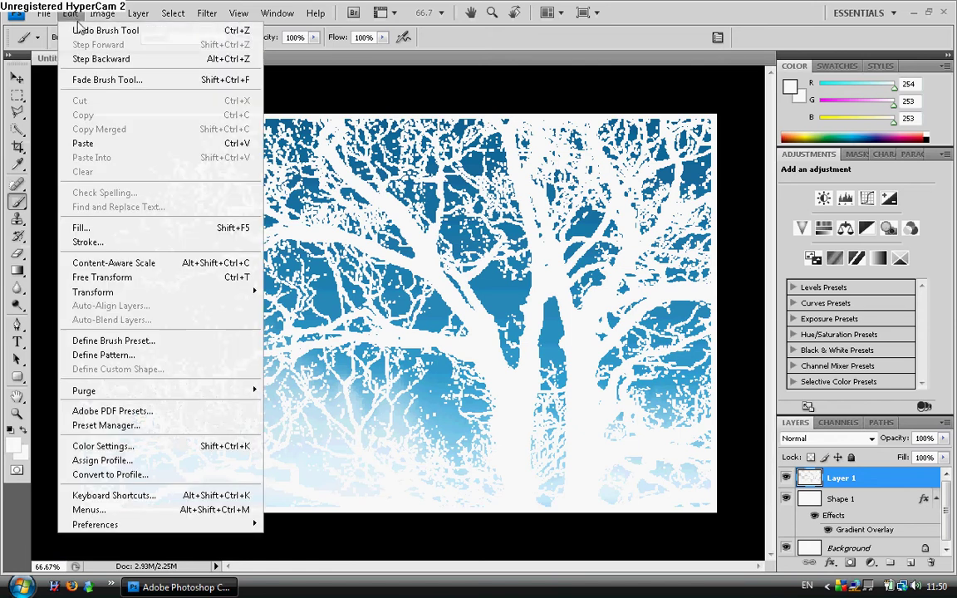
click(83, 30)
Step: Switch to the small 46-pixel bird brush in the Brush Preset picker
click(101, 38)
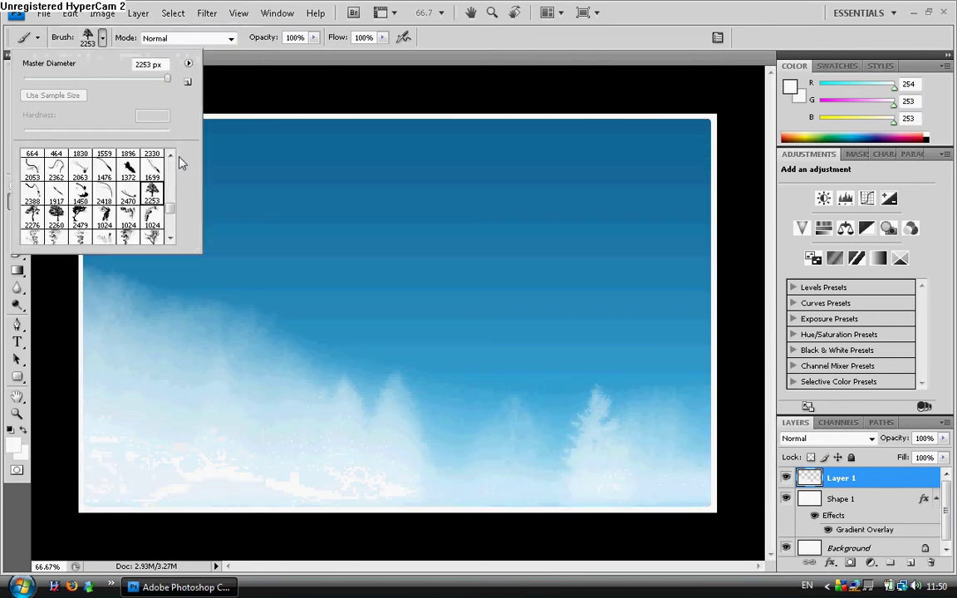
click(170, 155)
click(170, 155)
click(170, 154)
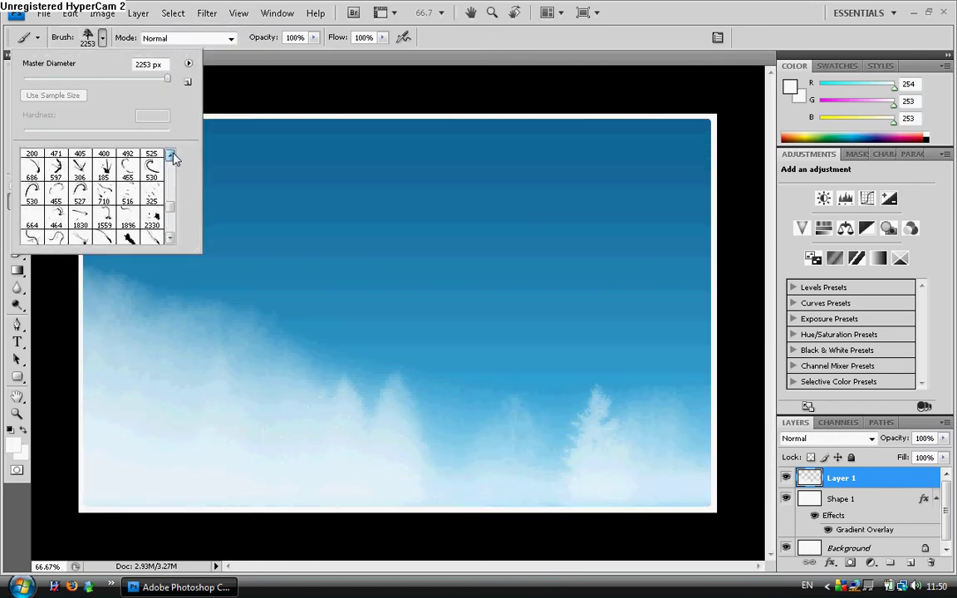
click(171, 155)
click(171, 155)
click(171, 155)
click(171, 155)
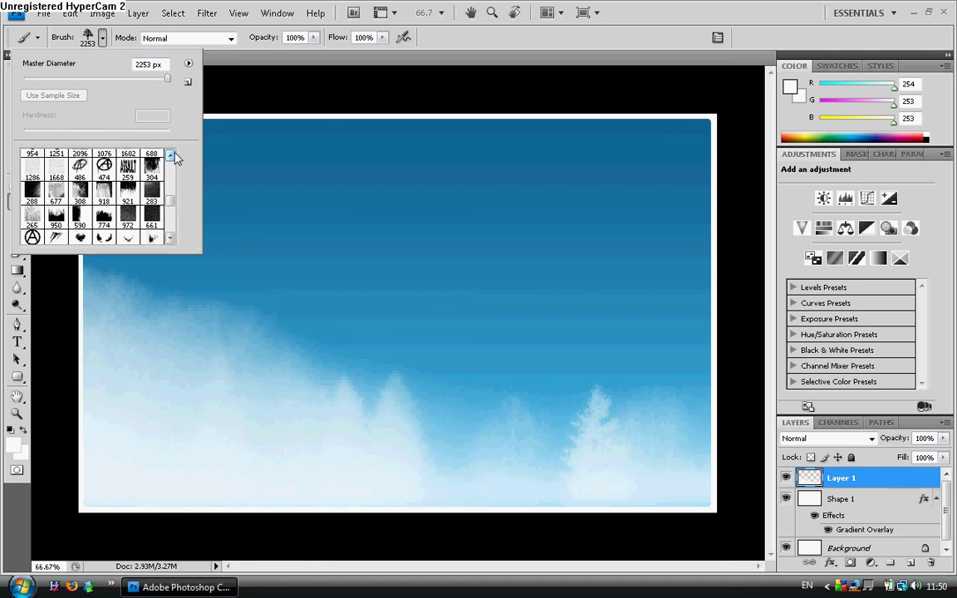
click(171, 156)
click(171, 156)
click(171, 155)
click(171, 155)
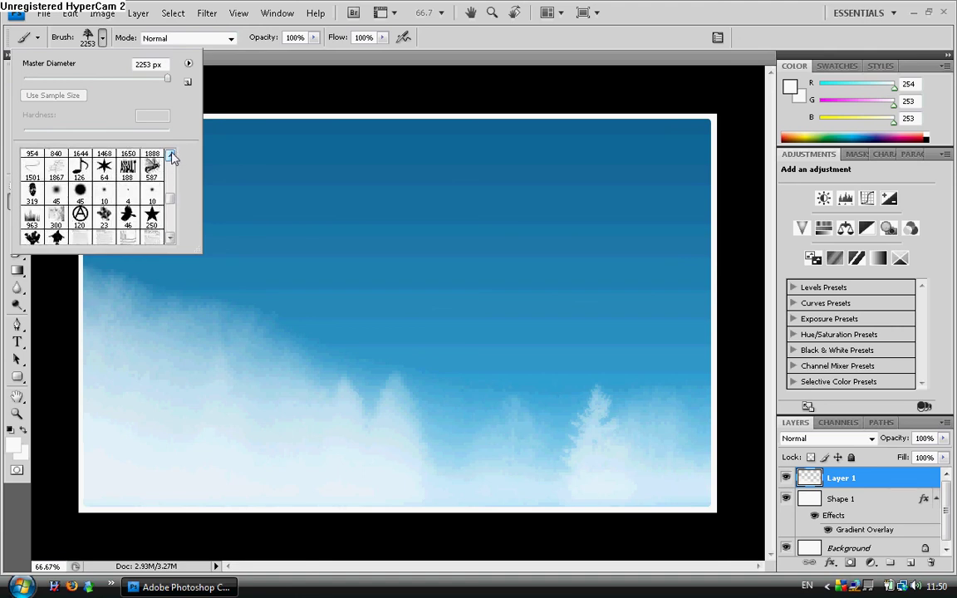
double_click(126, 214)
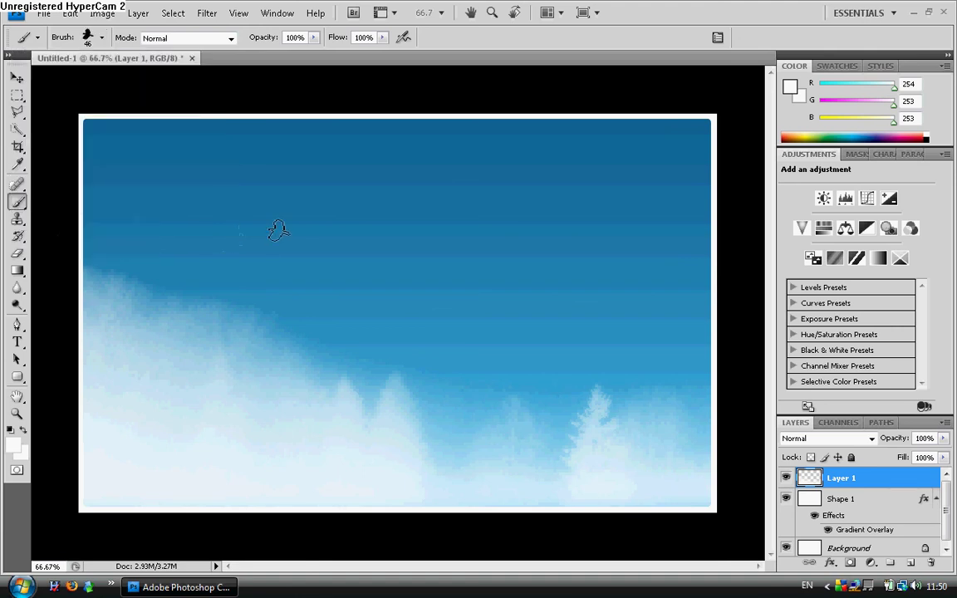
Step: Reopen the Brush Preset picker and scroll through the presets
click(101, 38)
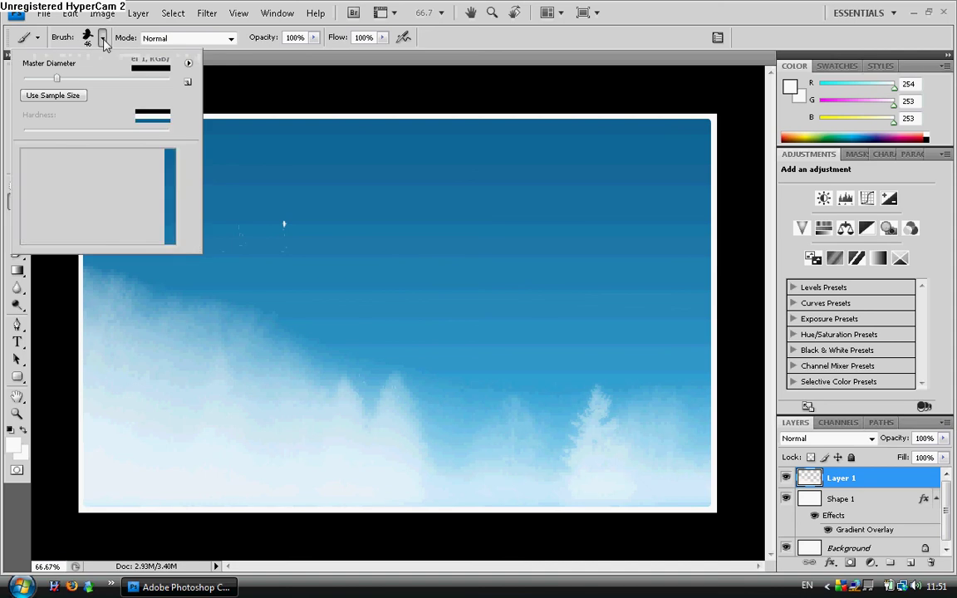
click(170, 155)
click(170, 156)
click(170, 155)
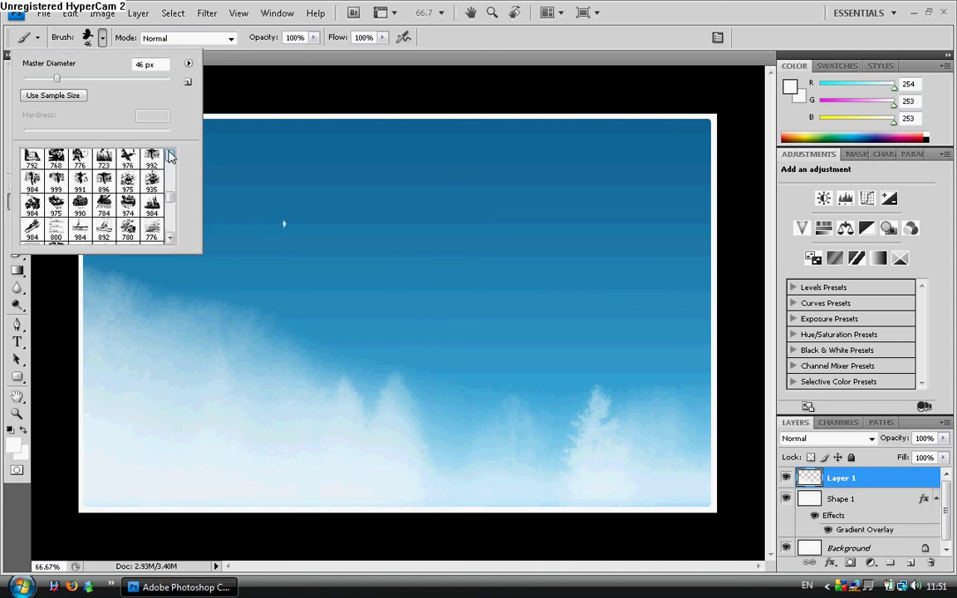
click(170, 155)
click(170, 155)
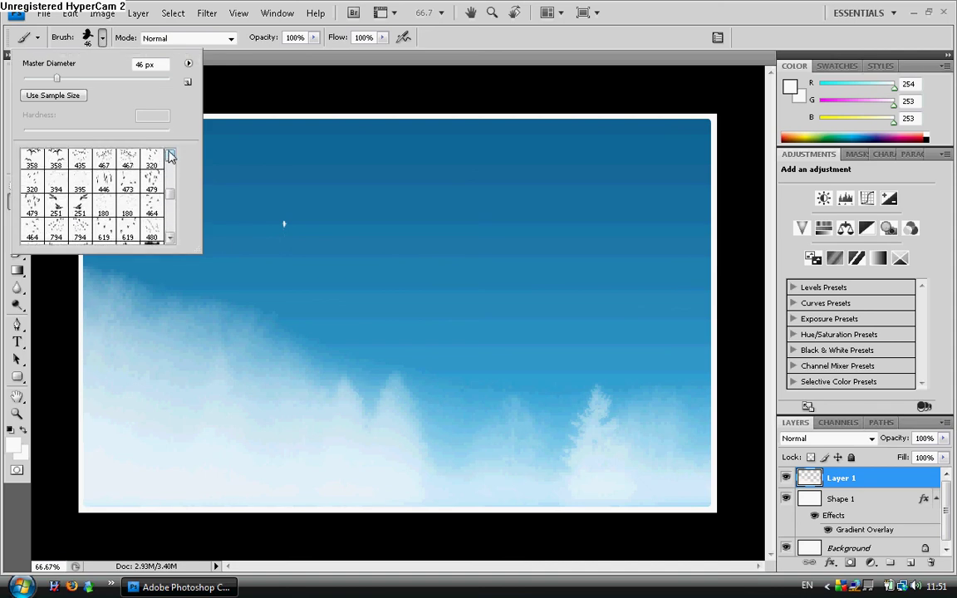
Step: Stamp a flock of white birds across the sky with the 794-pixel brush
double_click(56, 209)
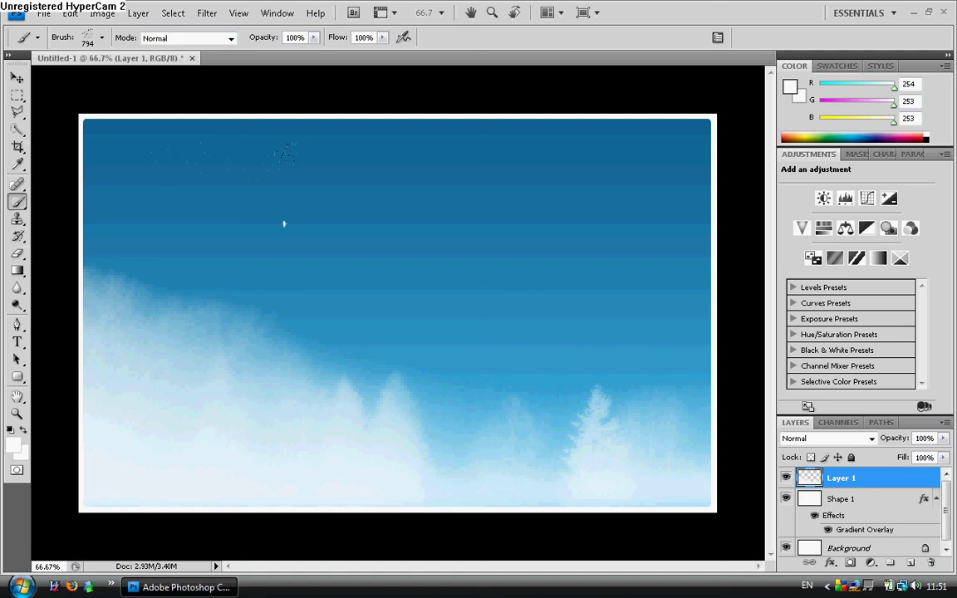
click(457, 228)
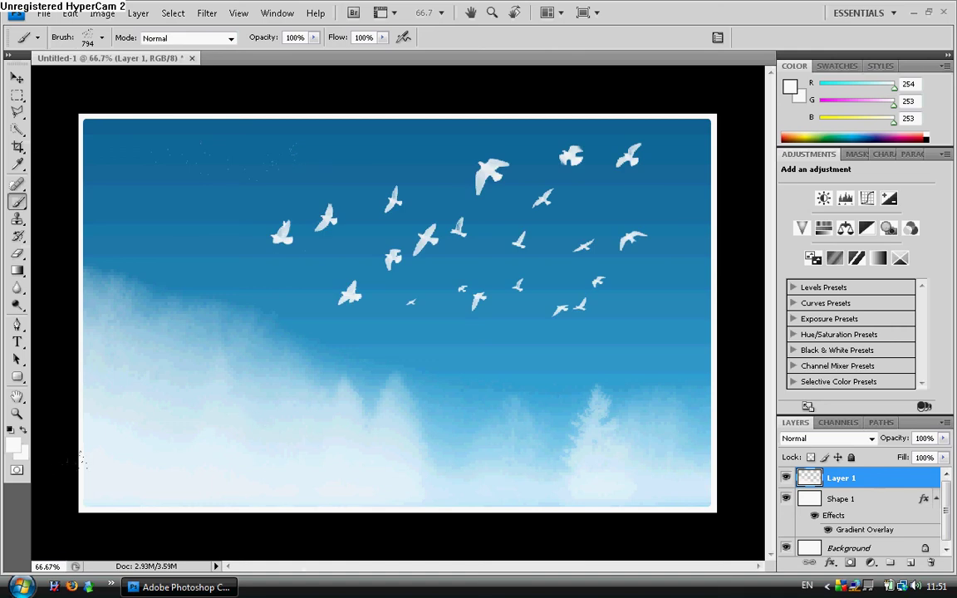
click(102, 38)
click(171, 156)
click(171, 155)
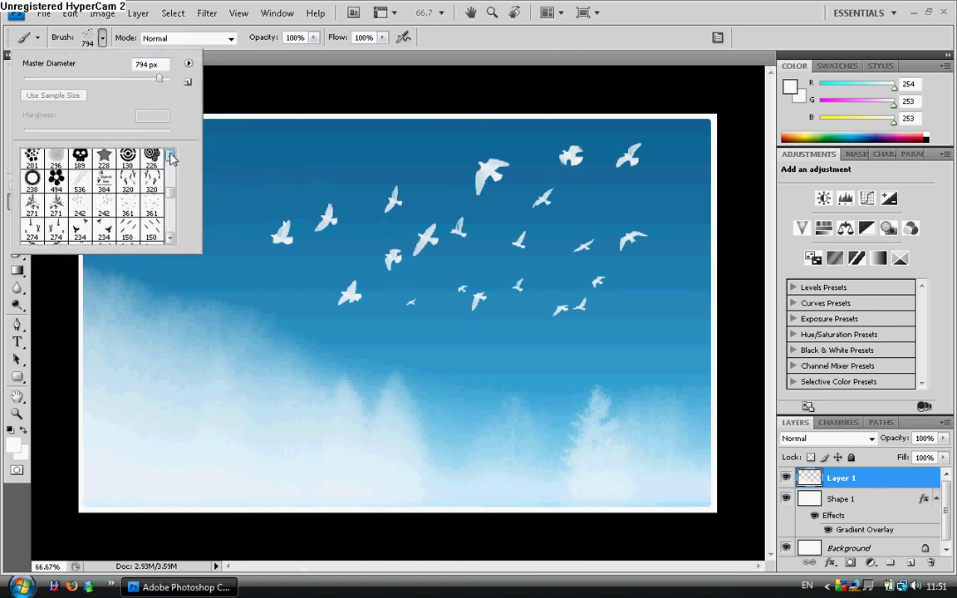
click(170, 155)
click(170, 156)
Step: Try the round moon brush 403 at the sky's top-left, then undo it
double_click(156, 207)
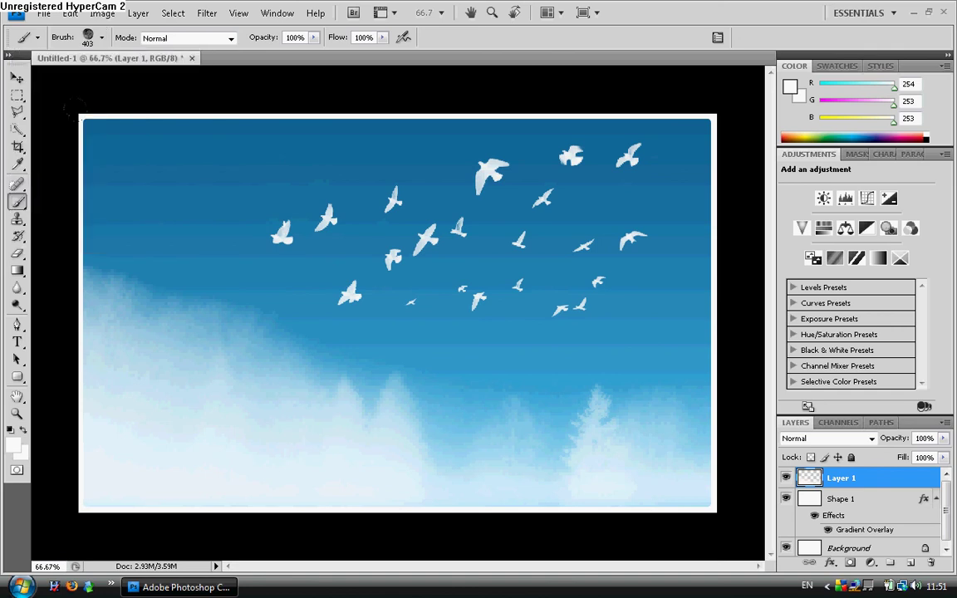
click(153, 181)
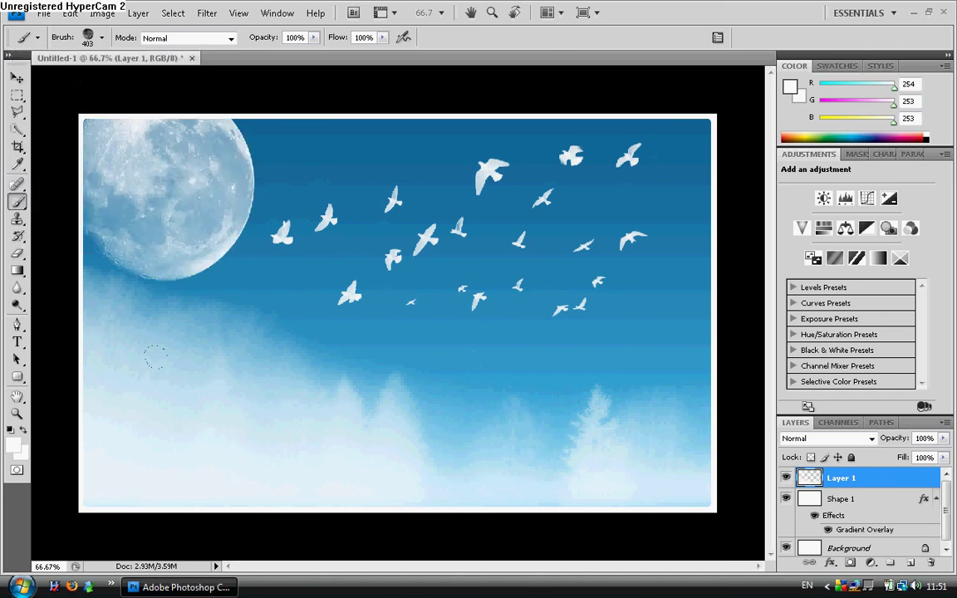
click(69, 13)
click(91, 29)
Step: Try the galaxy-like brush 505 at the top-left, then undo it
click(102, 37)
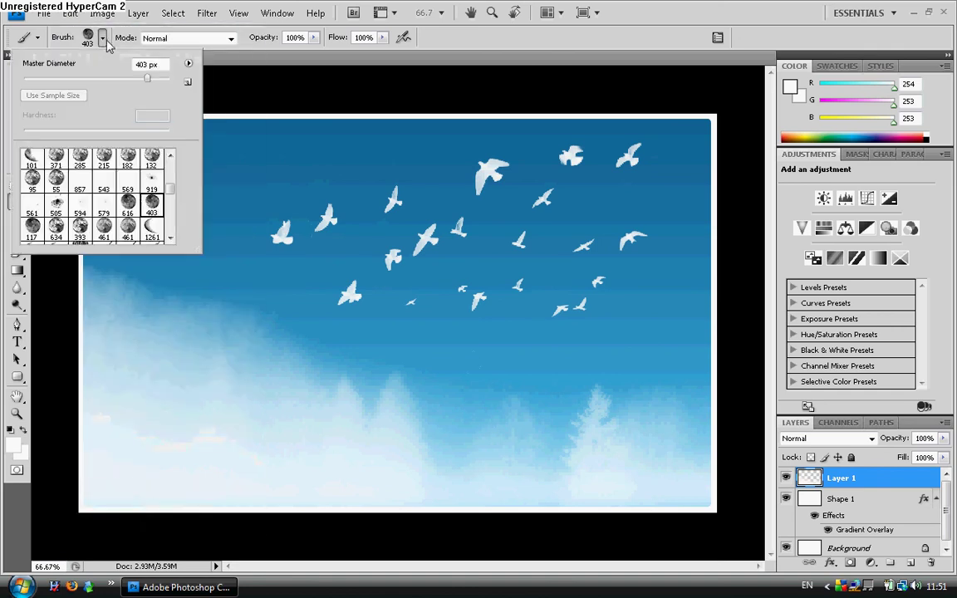
double_click(58, 205)
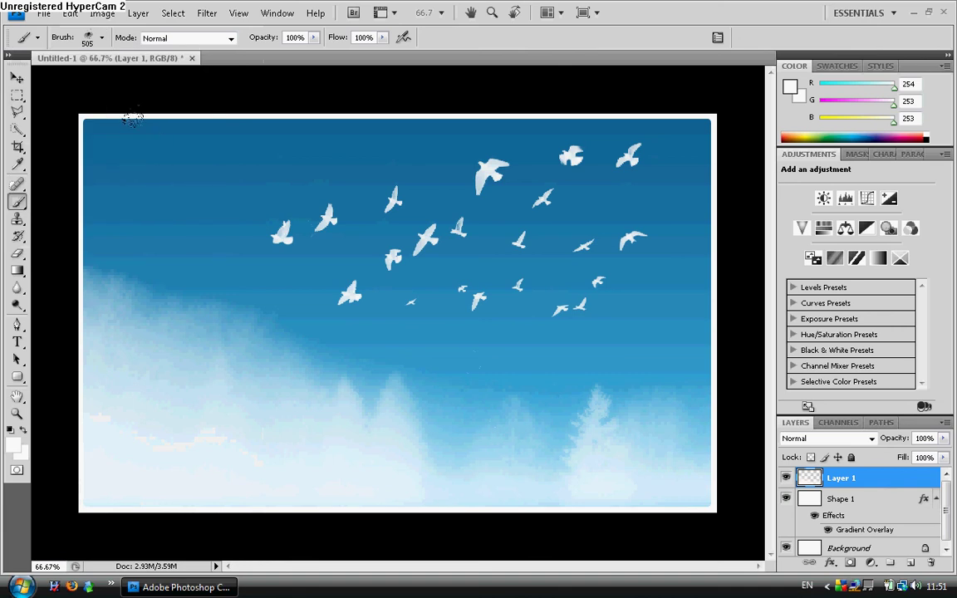
click(229, 170)
click(69, 13)
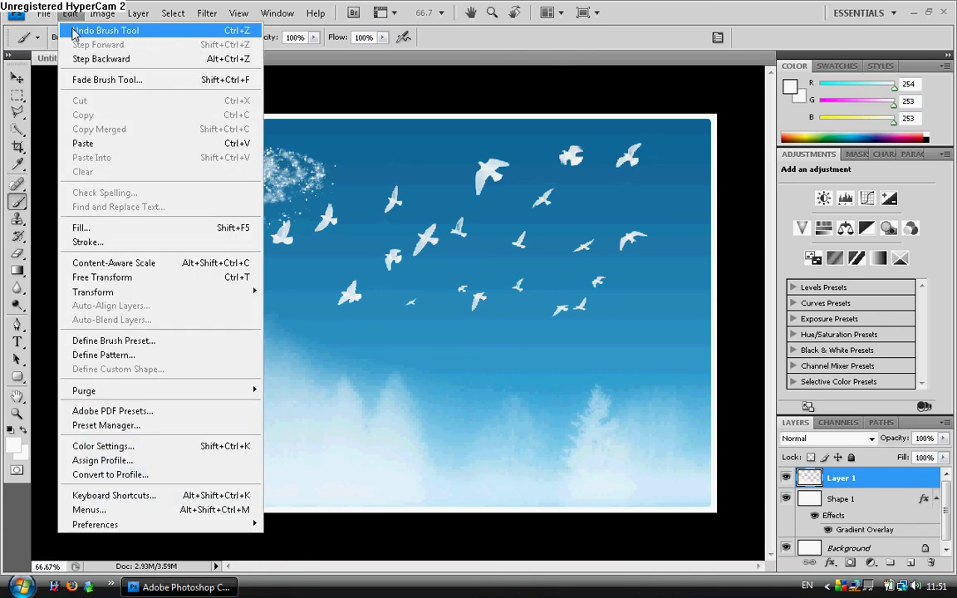
click(91, 29)
Step: Try the huge crescent moon brush 1261 across the sky, then undo it
click(101, 38)
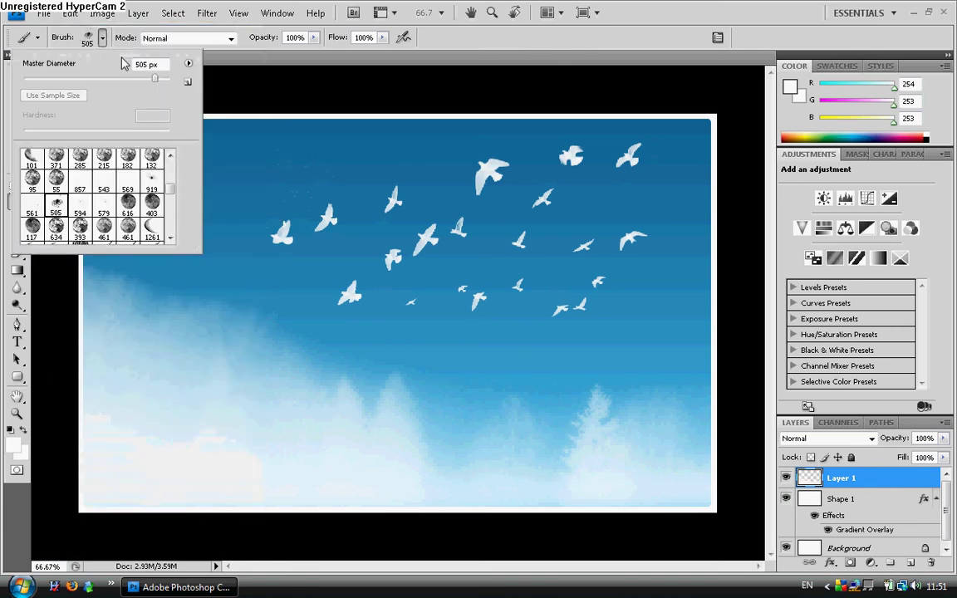
double_click(140, 209)
click(625, 229)
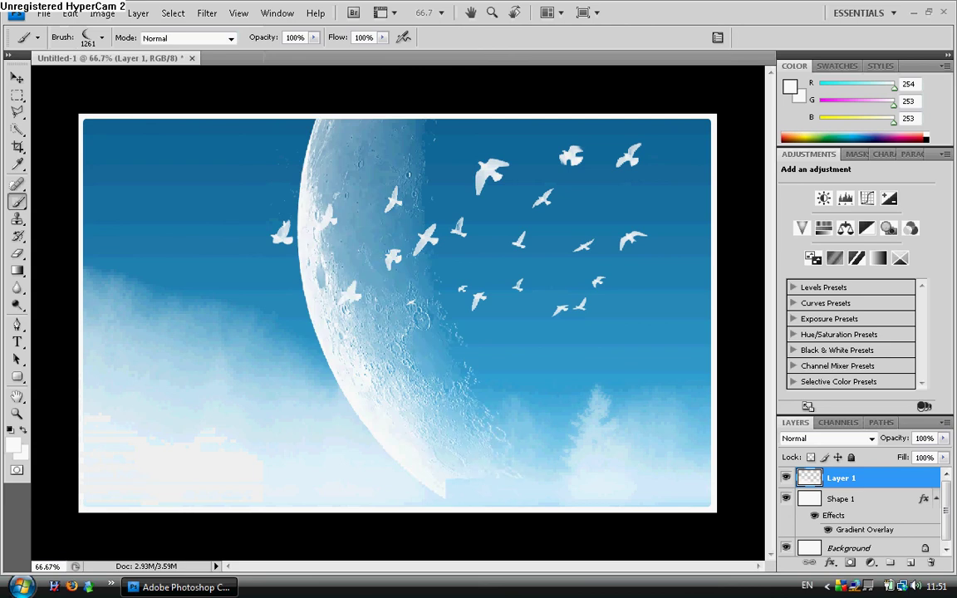
click(70, 13)
click(111, 57)
Step: Stamp a small moon with the 117-pixel brush in the sky's top-left corner
click(101, 37)
click(102, 39)
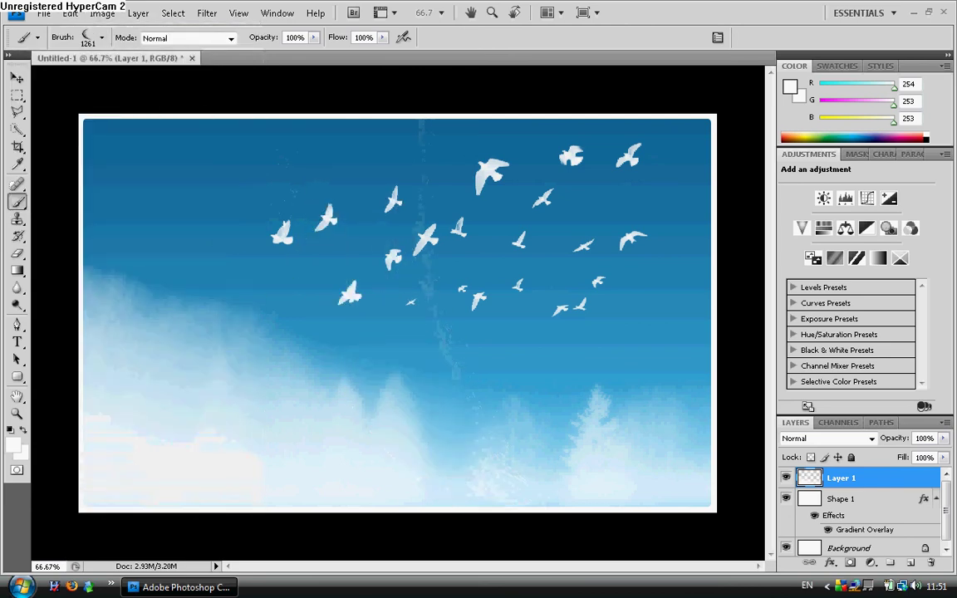
click(102, 37)
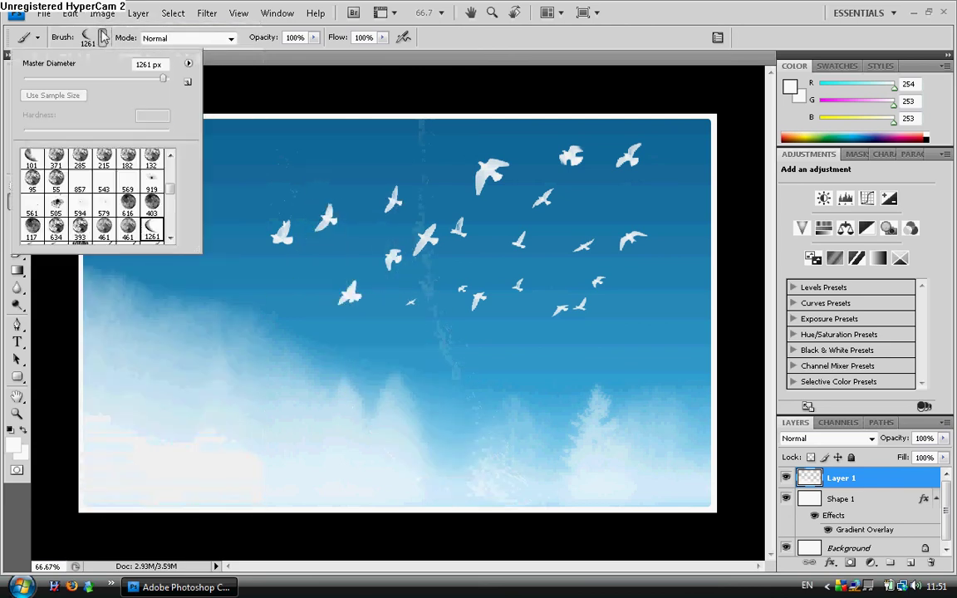
click(170, 239)
scroll(100, 199, down, 2)
click(29, 172)
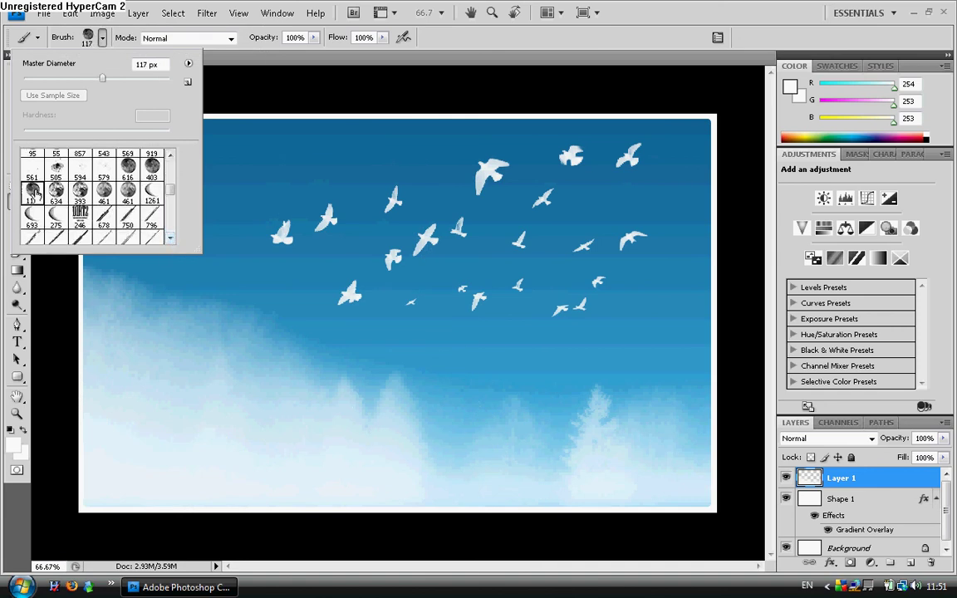
click(86, 163)
click(114, 148)
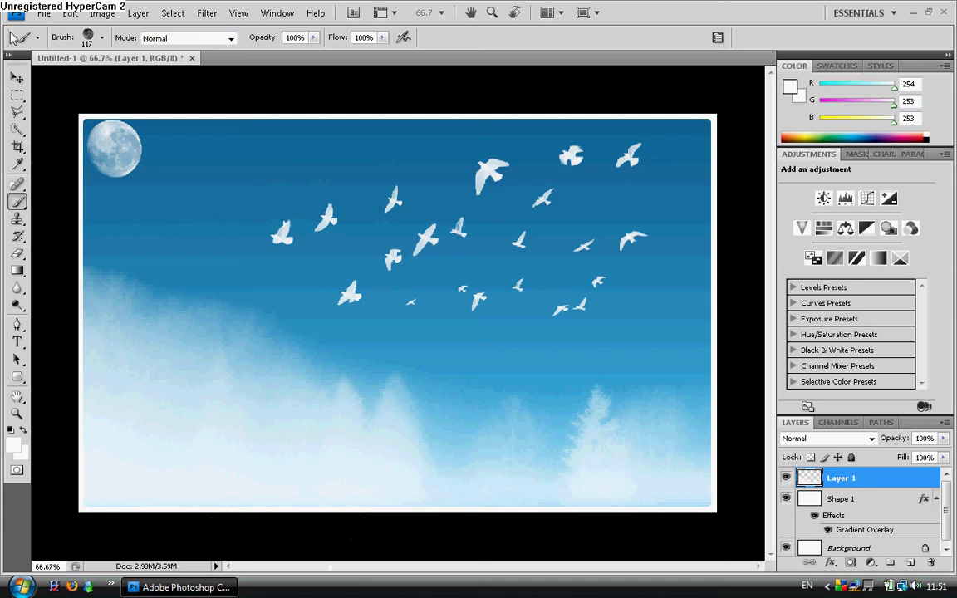
click(17, 94)
drag(18, 102, 58, 112)
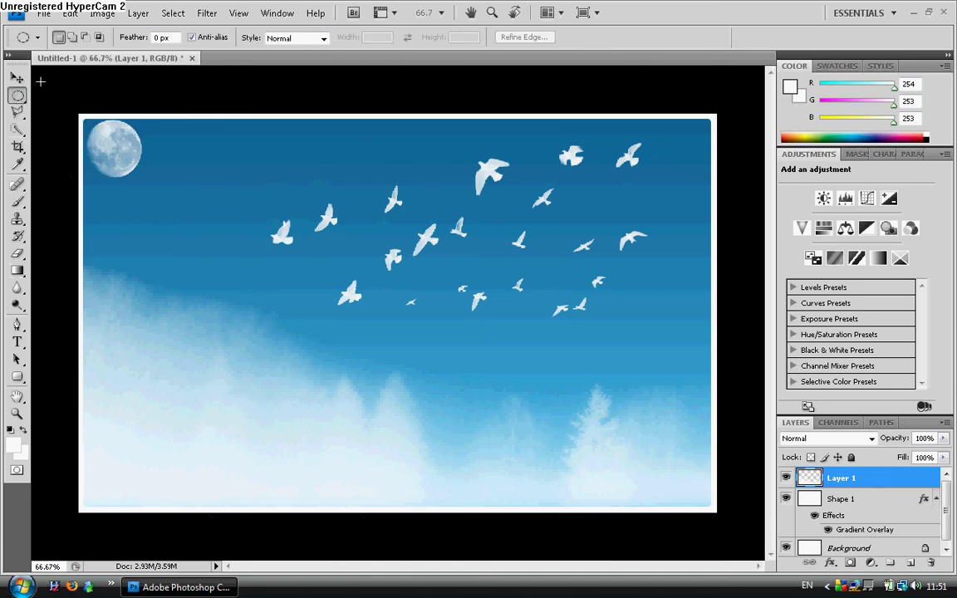
click(16, 412)
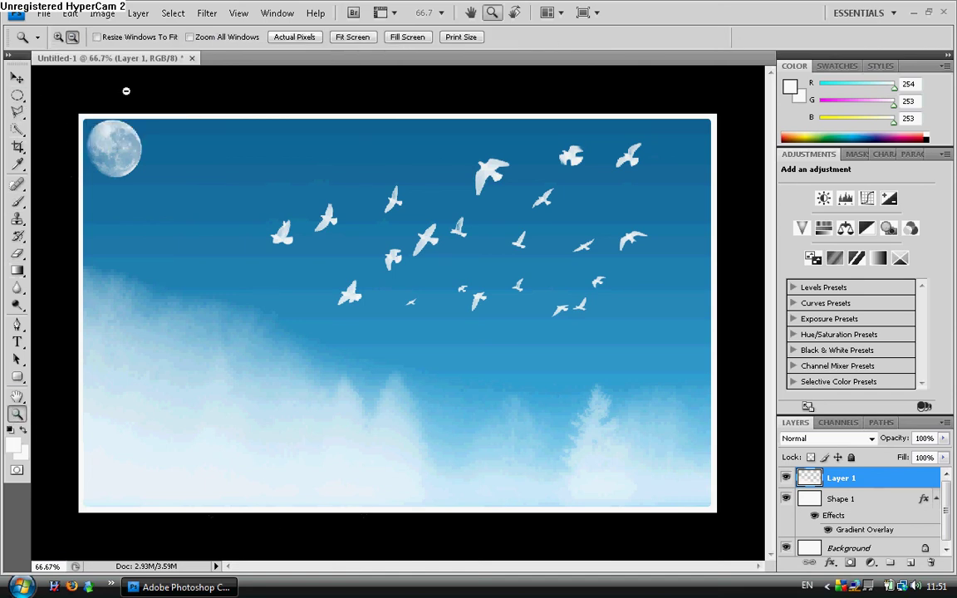
click(353, 38)
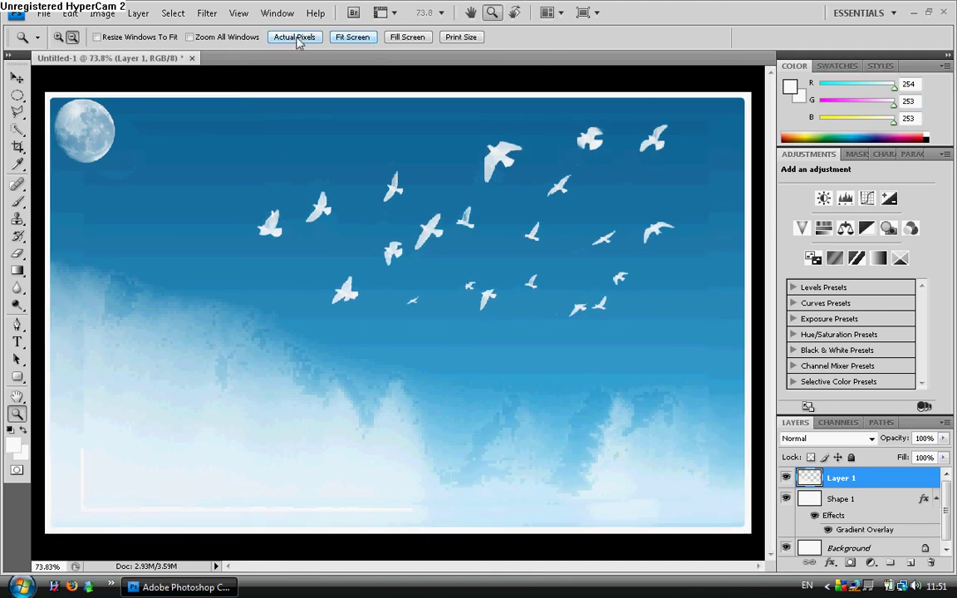
click(294, 37)
click(402, 37)
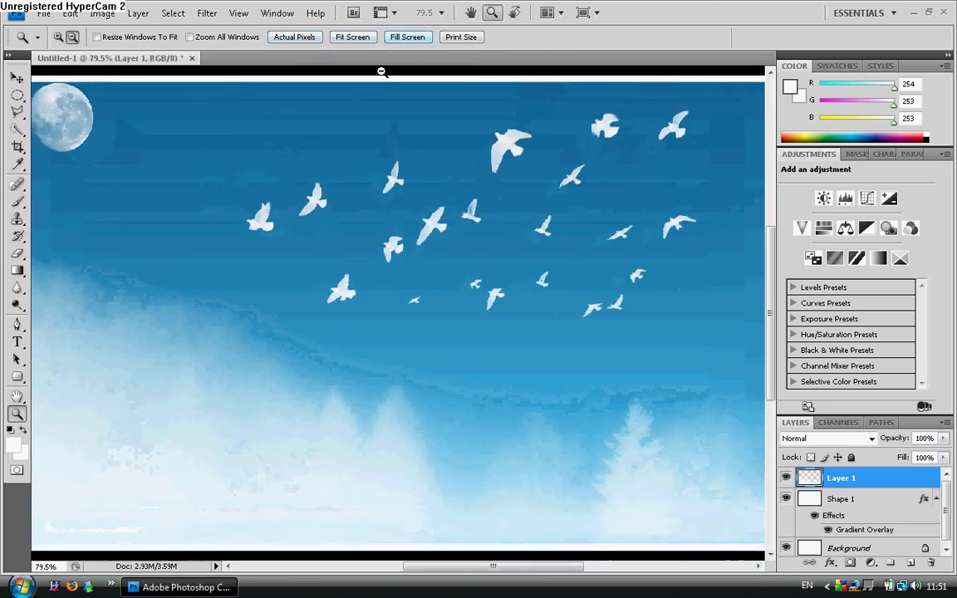
alt+click(166, 135)
alt+click(451, 285)
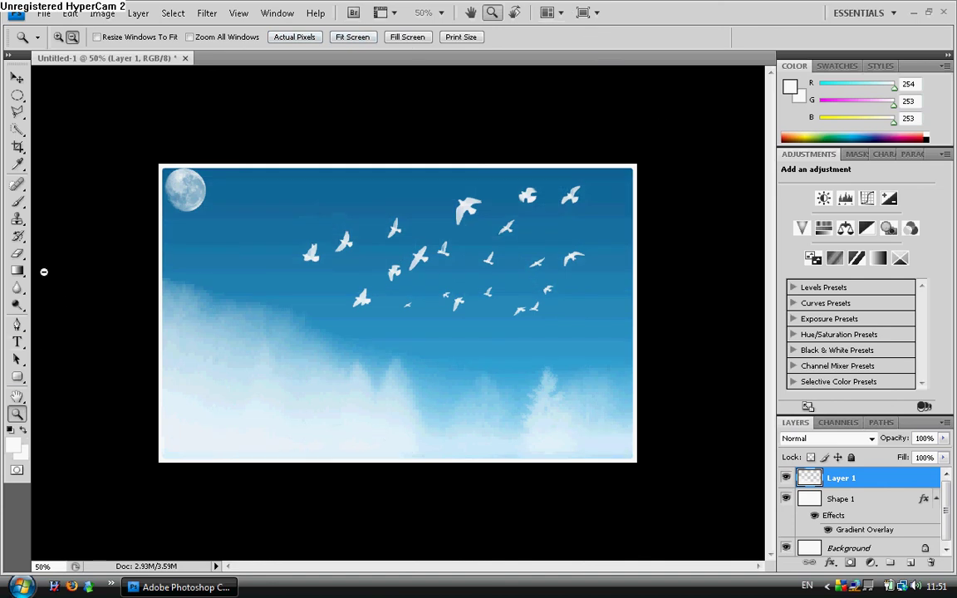
Step: Draw a trial elliptical selection across the sky, then undo it
click(16, 95)
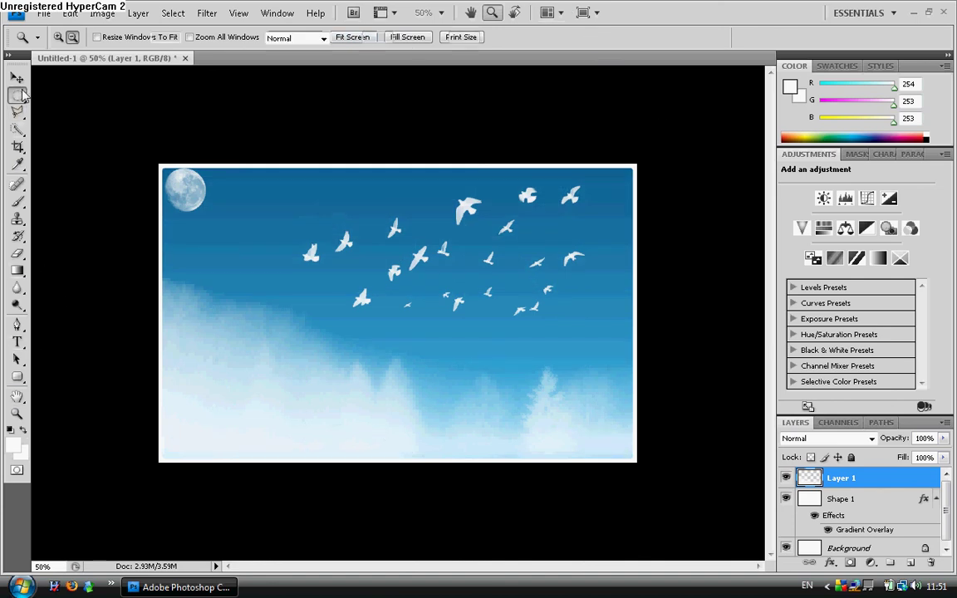
drag(532, 195, 555, 349)
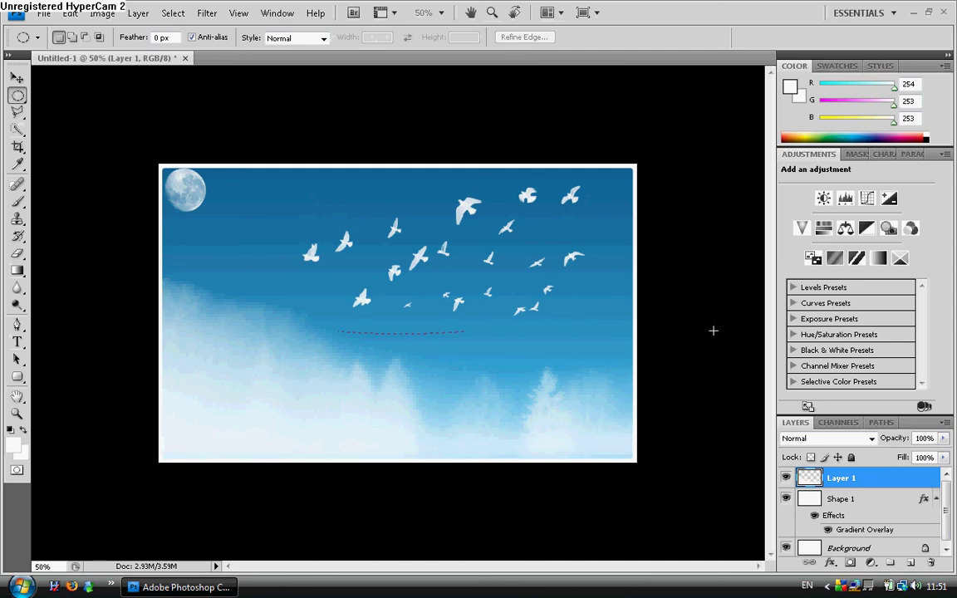
drag(743, 325, 715, 303)
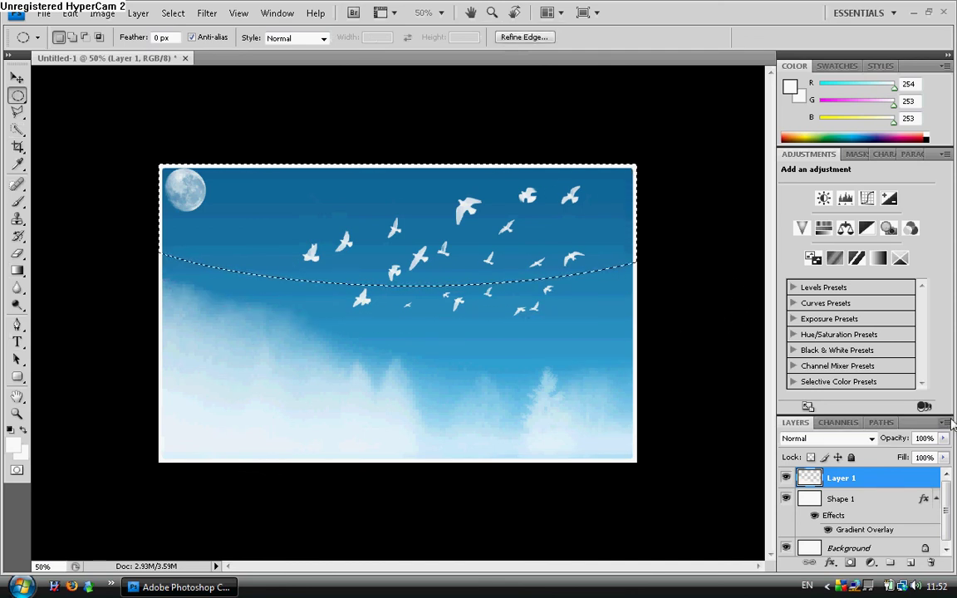
click(71, 14)
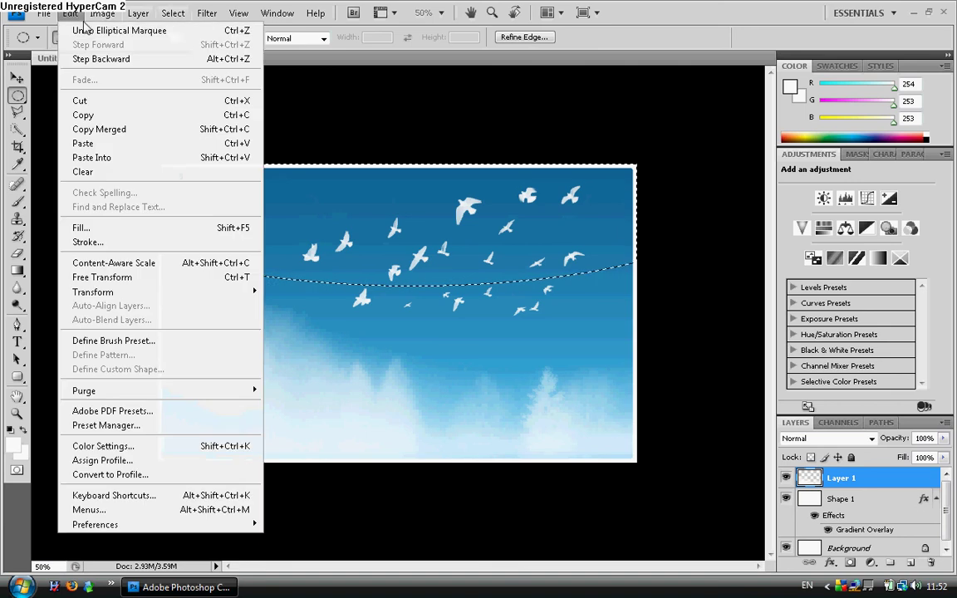
click(75, 26)
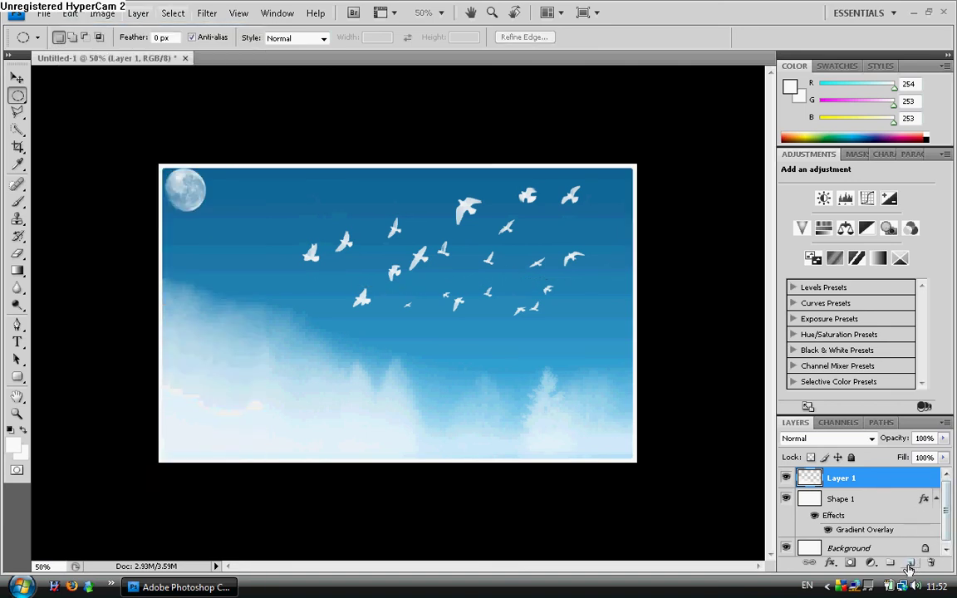
Step: On a new layer, fill a curved elliptical selection over the upper sky with white
key(ctrl+shift+alt+n)
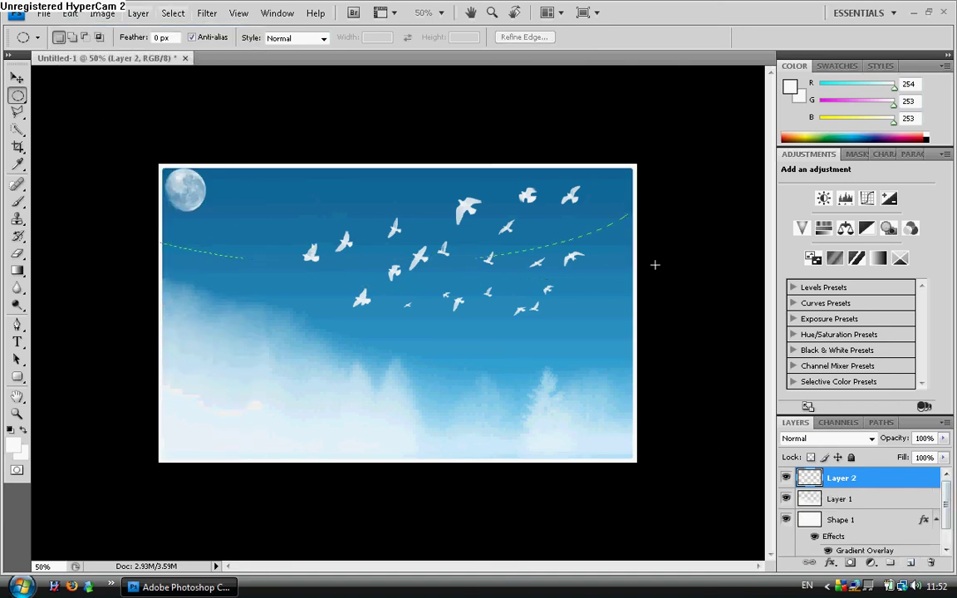
drag(706, 295, 708, 282)
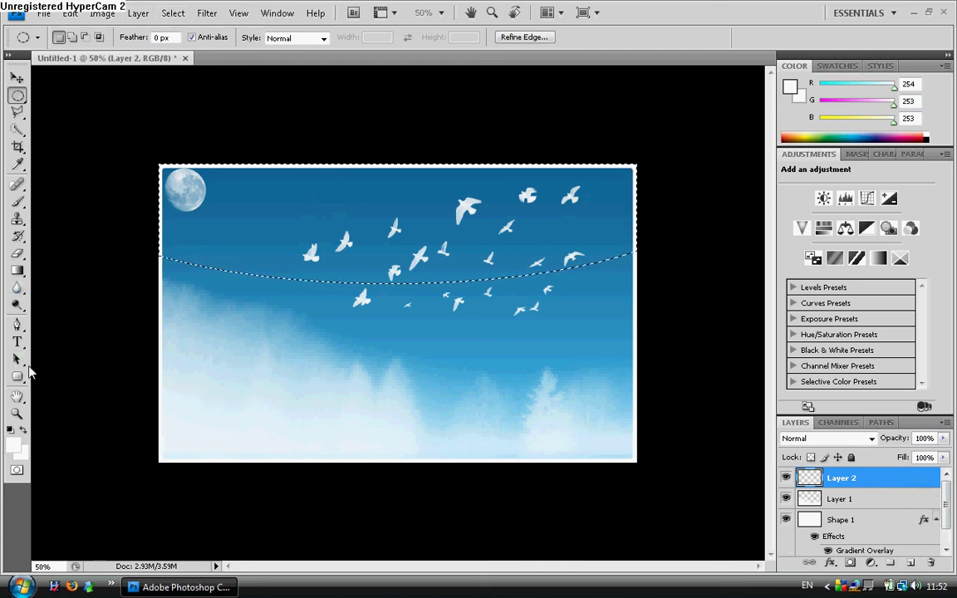
click(17, 271)
click(44, 283)
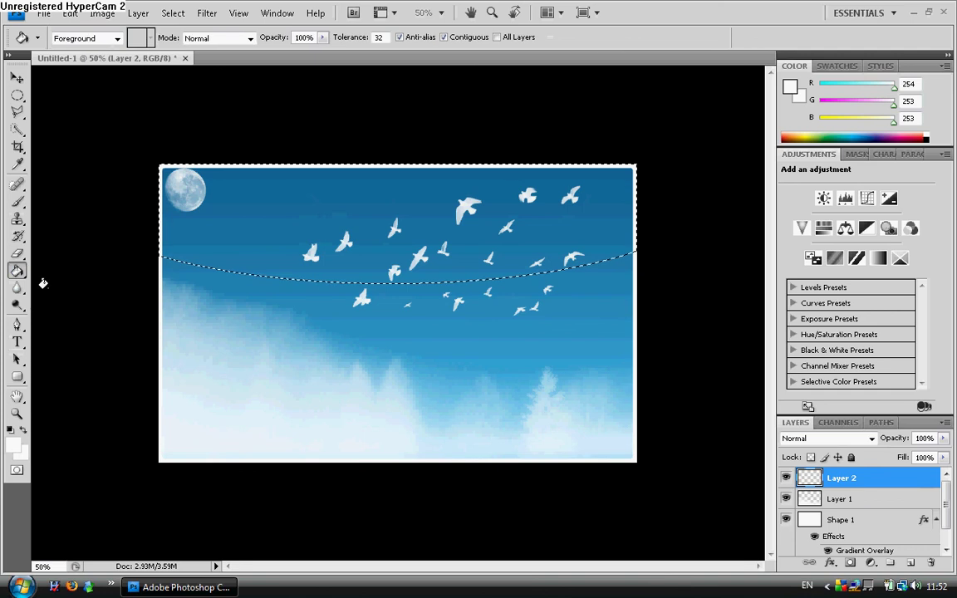
click(251, 187)
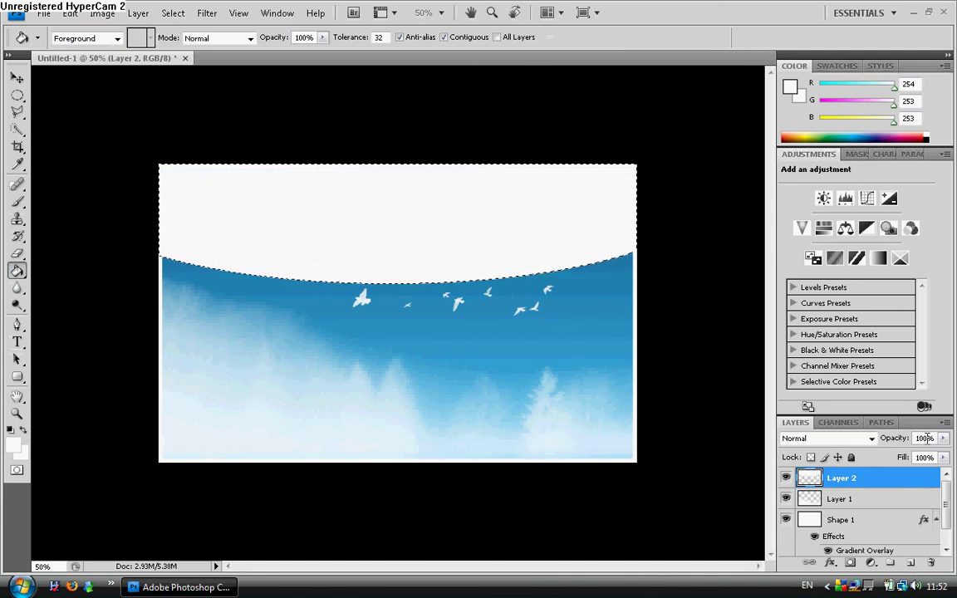
Step: Set the new layer's opacity to 15% and deselect
text(1)
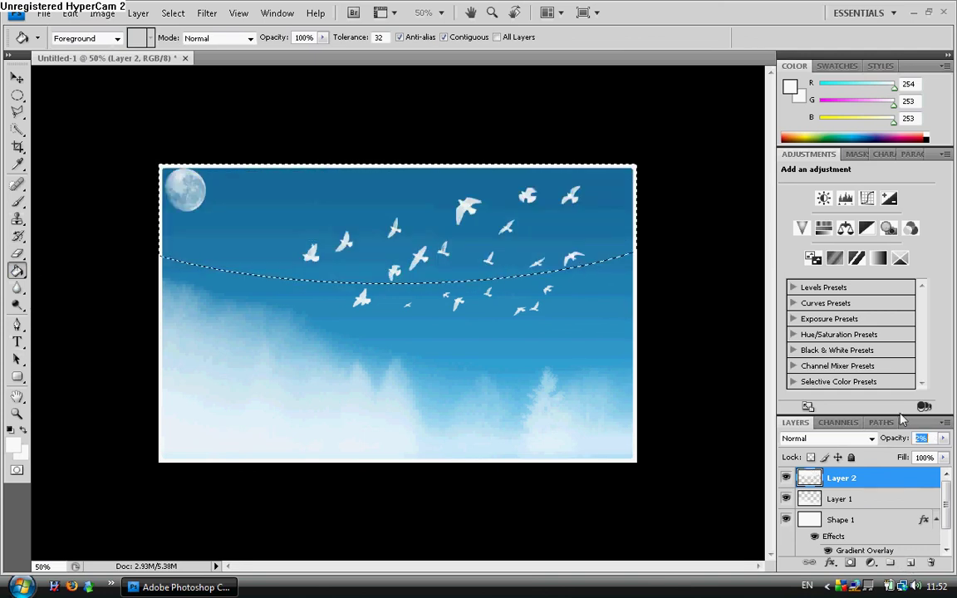
key(Up)
key(Up)
key(Up)
key(Up)
key(Up)
key(Up)
key(Up)
key(Up)
key(Up)
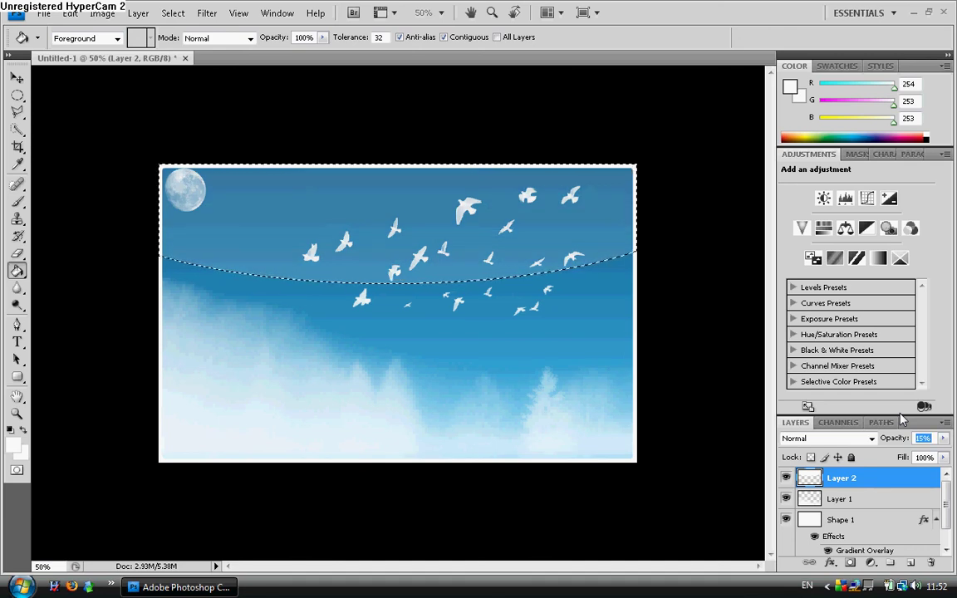
click(17, 94)
key(ctrl+d)
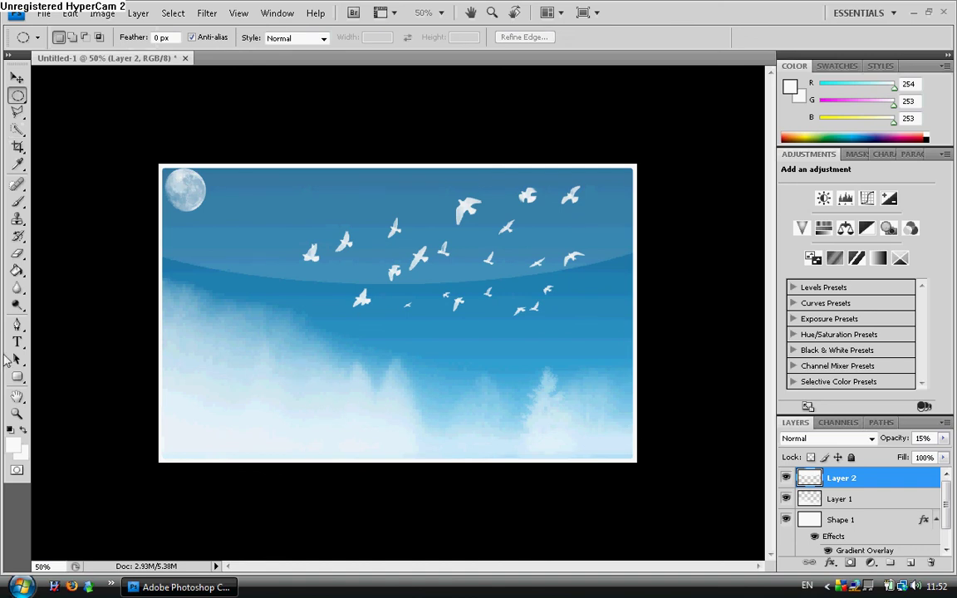
key(z)
click(353, 36)
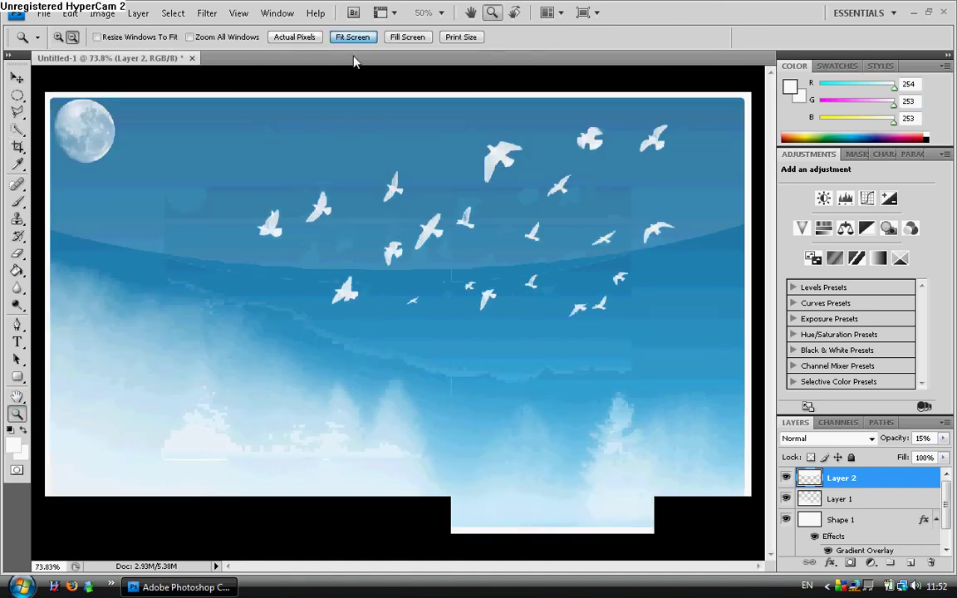
alt+click(284, 127)
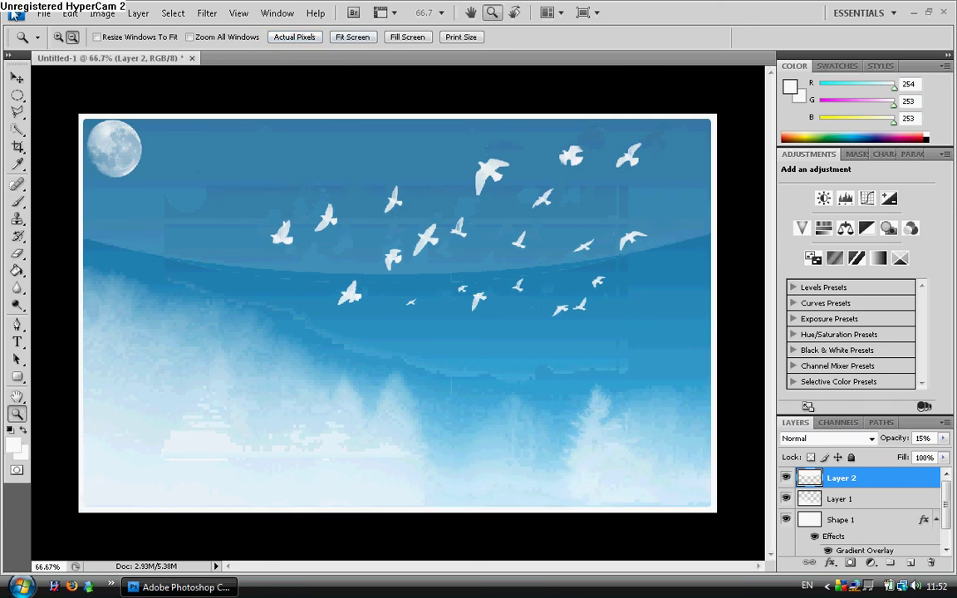
Step: Save the image to the Desktop as Untitled-1 in JPEG format
click(41, 14)
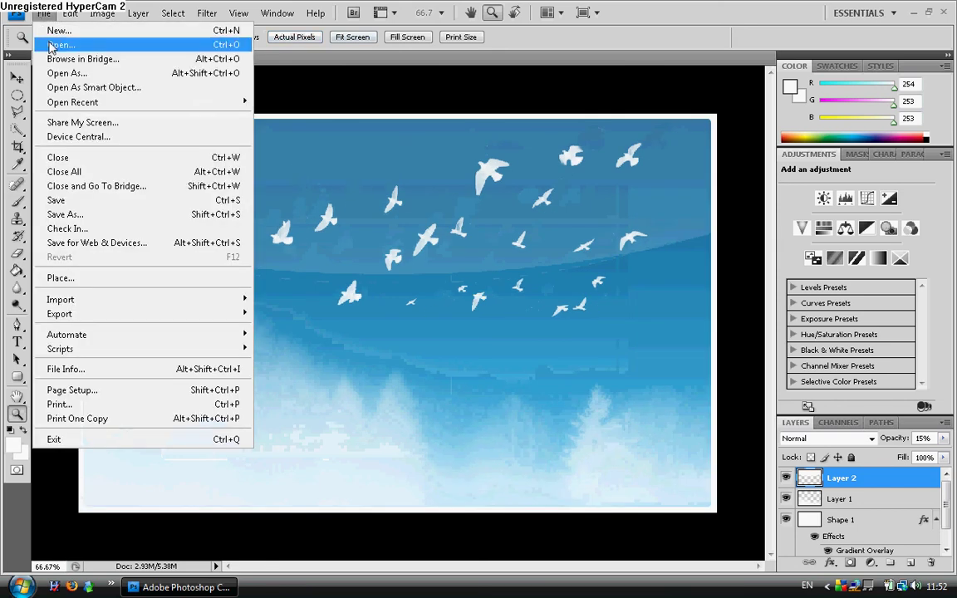
click(149, 215)
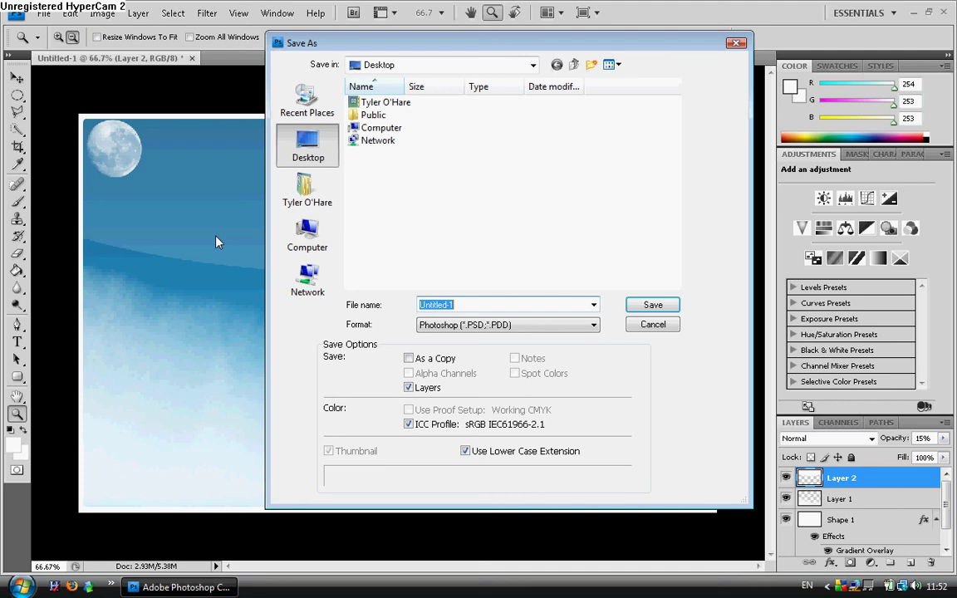
click(469, 306)
click(474, 329)
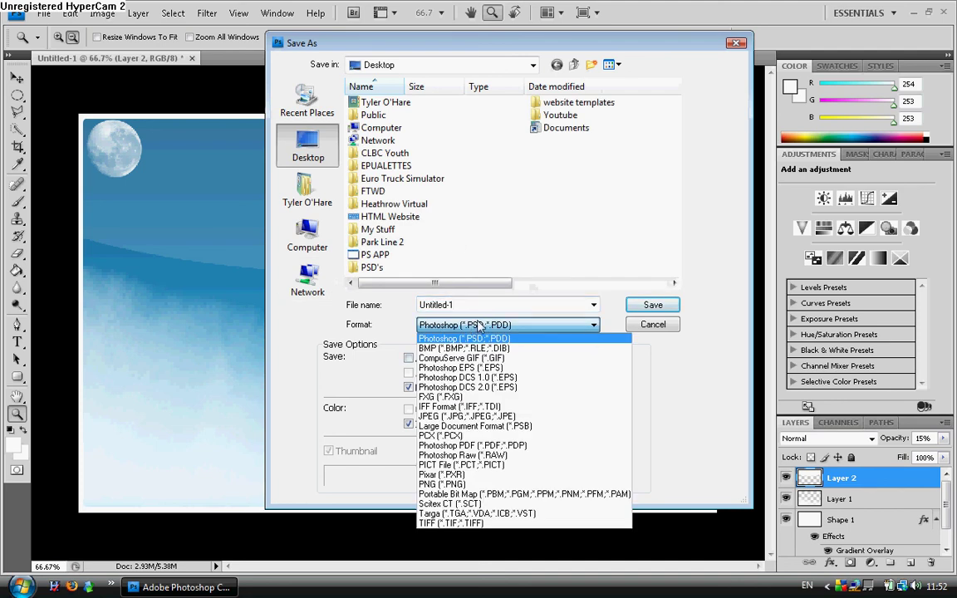
click(490, 417)
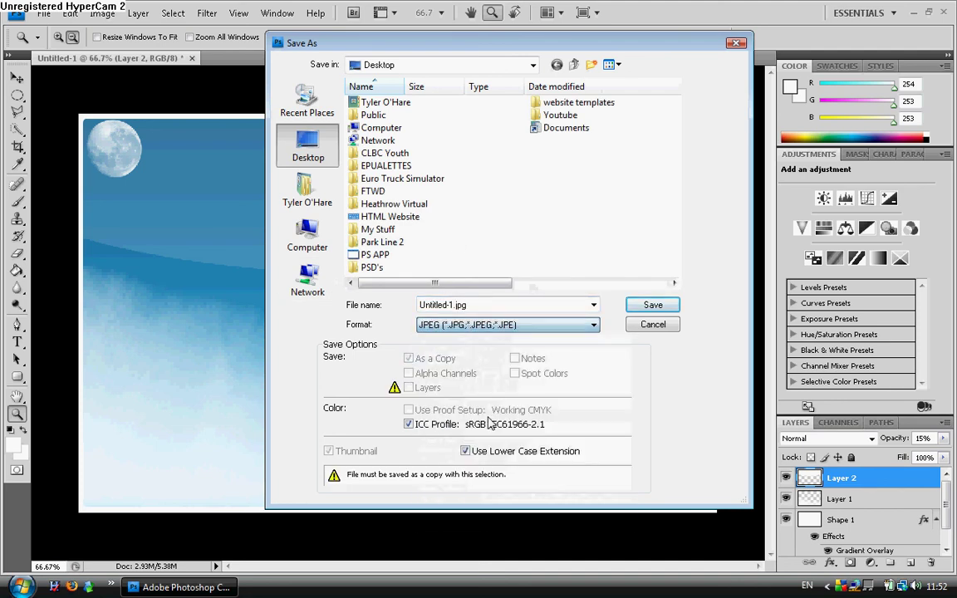
click(653, 304)
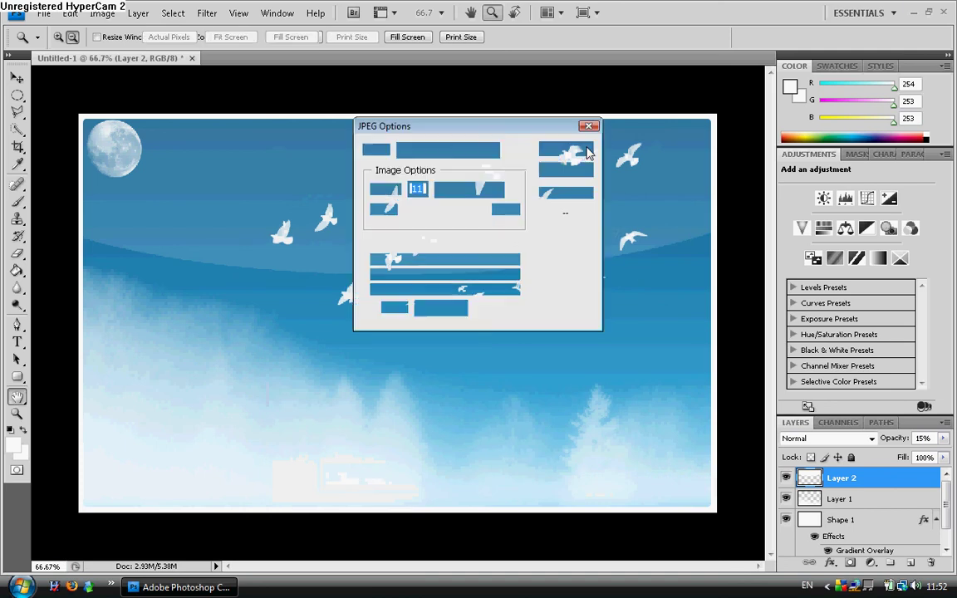
Step: Set JPEG quality to the maximum of 12, confirm, and minimize Photoshop
drag(503, 221, 517, 221)
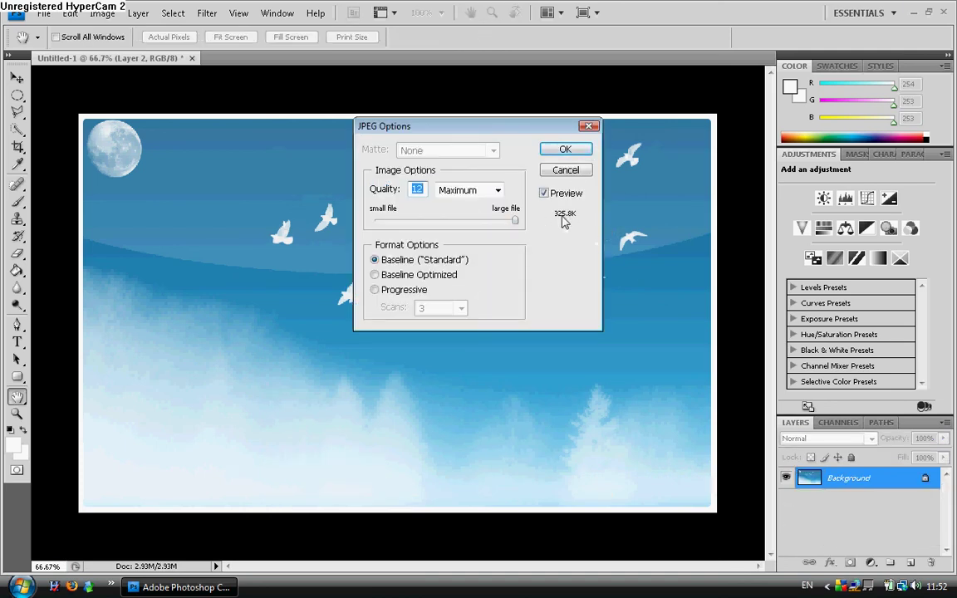
click(568, 148)
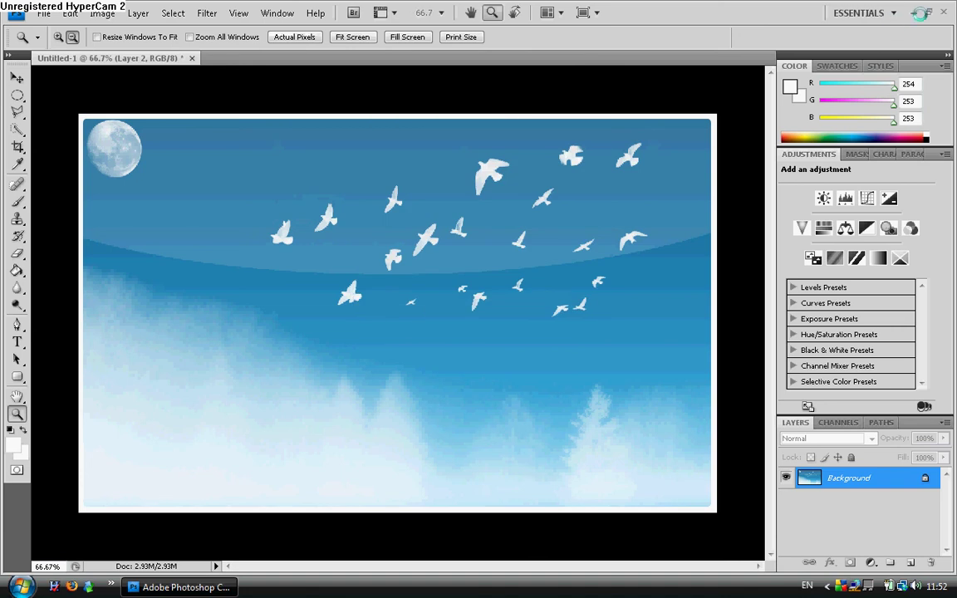
click(913, 13)
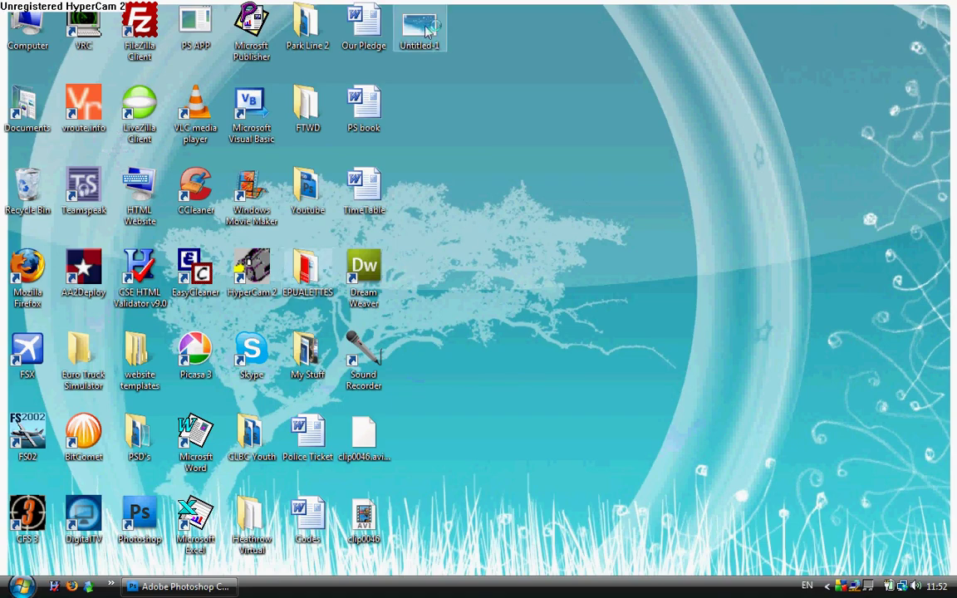
Step: Make Untitled-1.jpg the Windows desktop background from its right-click menu
right_click(421, 40)
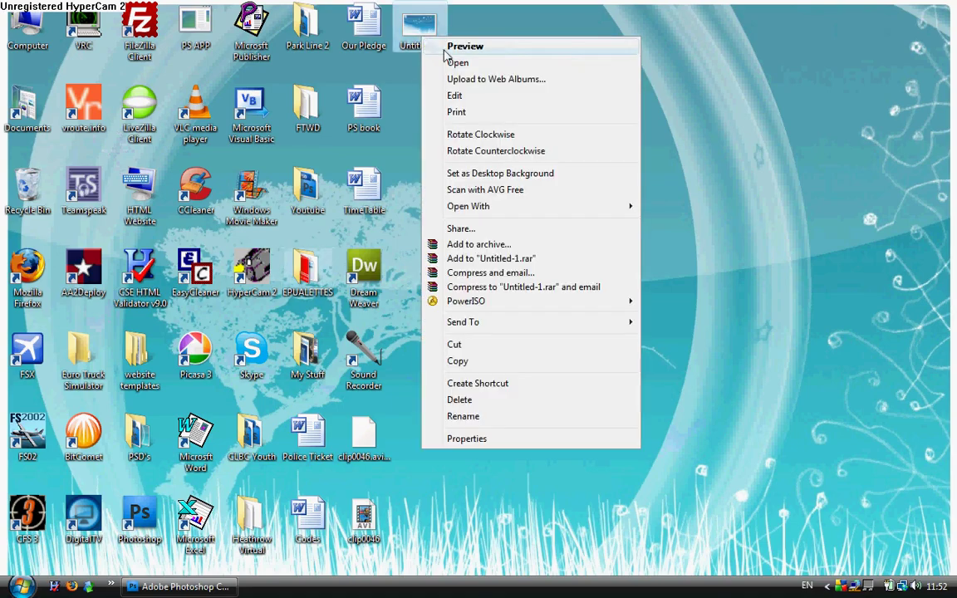
click(502, 176)
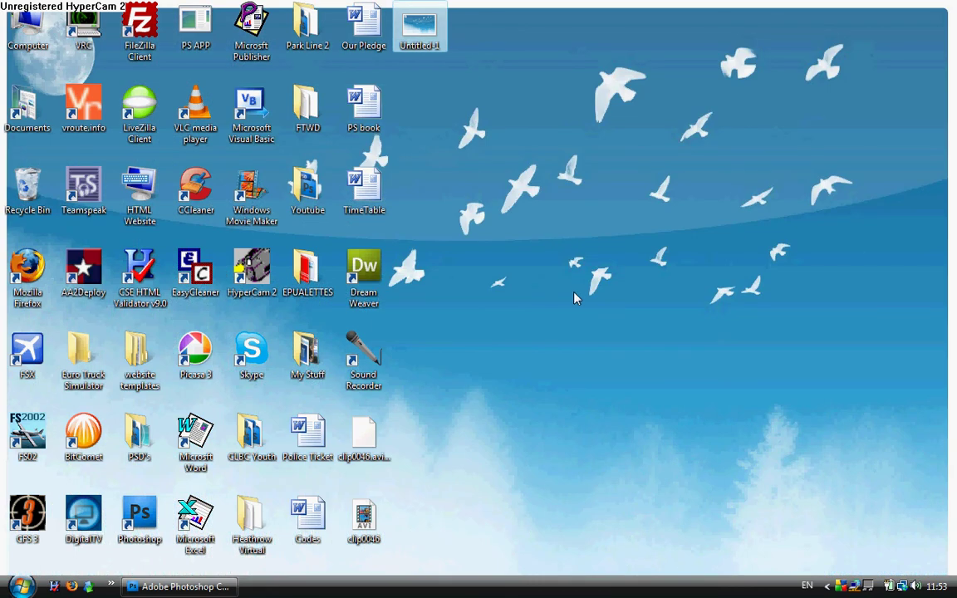